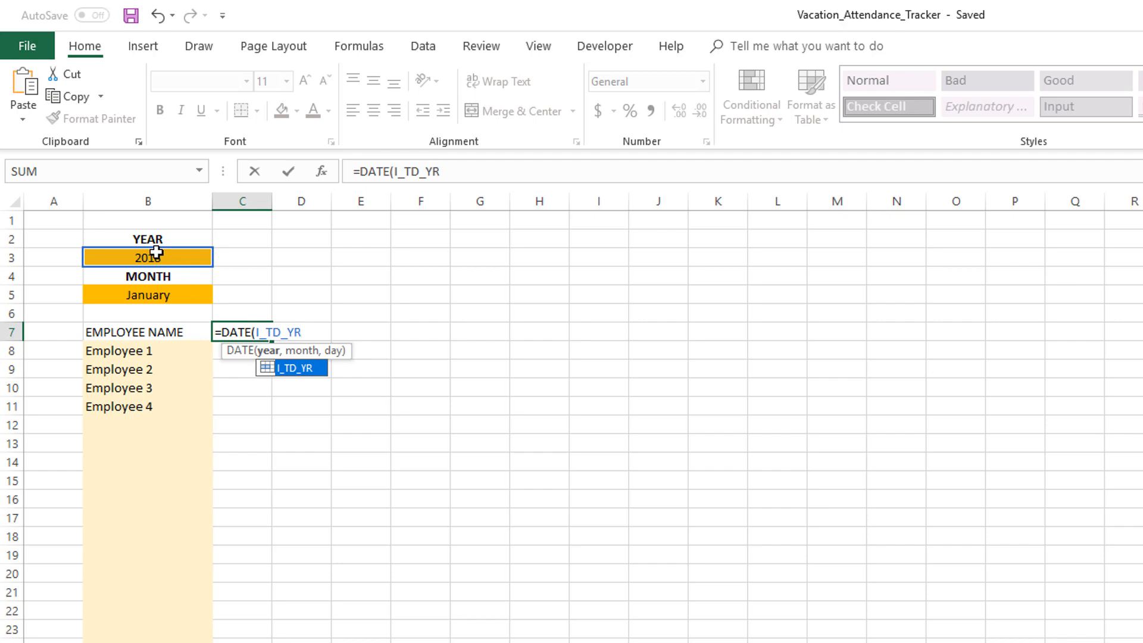
# In C7, add the month argument MATCH(I_TD_MTH,L_MTHS,0) after I_TD_YR in the DATE formula
pyautogui.click(446, 171)
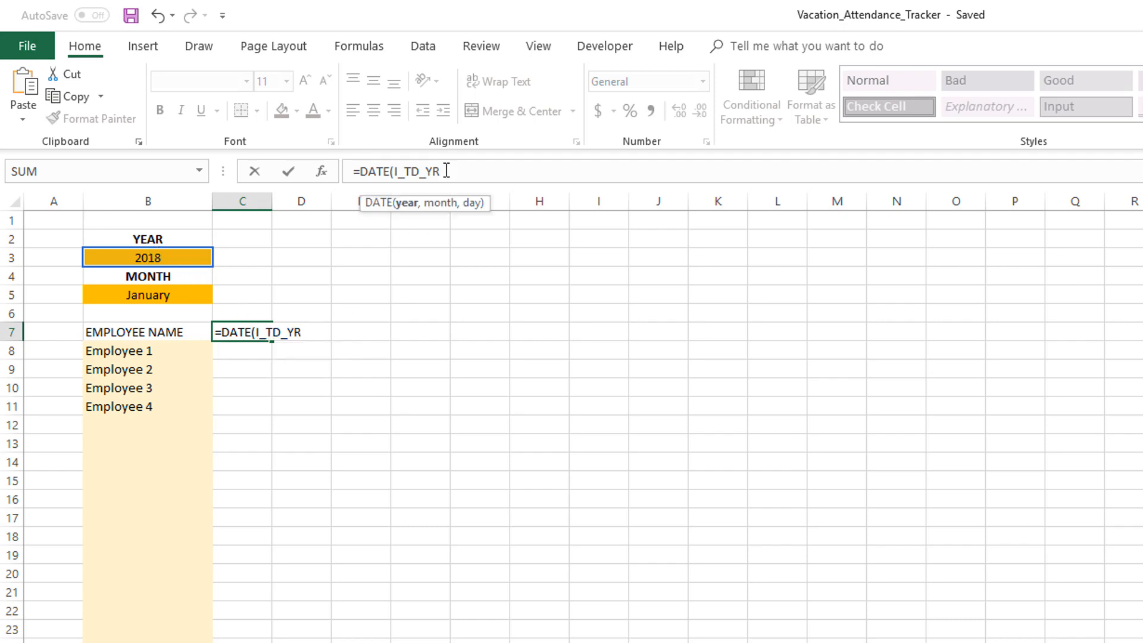
pyautogui.write(',')
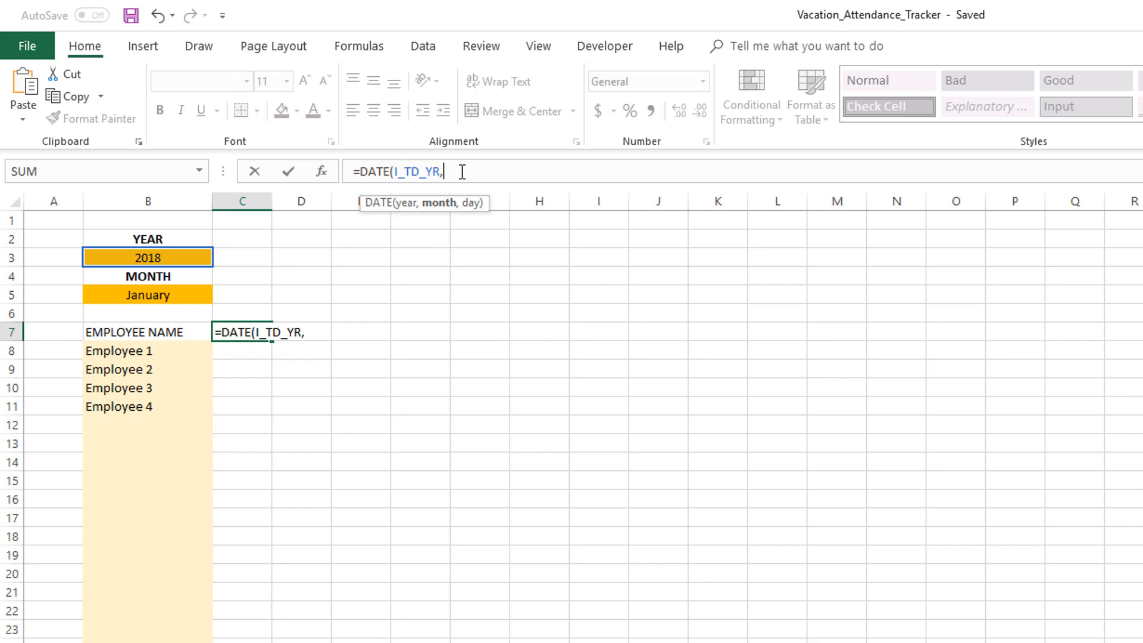
pyautogui.write('match(')
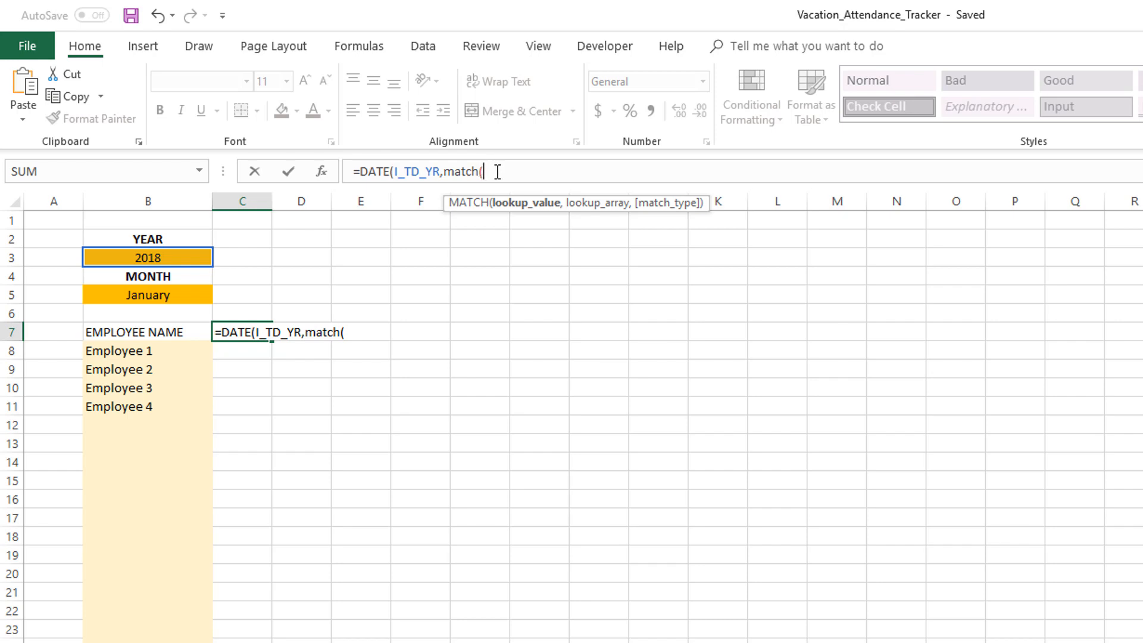
pyautogui.click(174, 297)
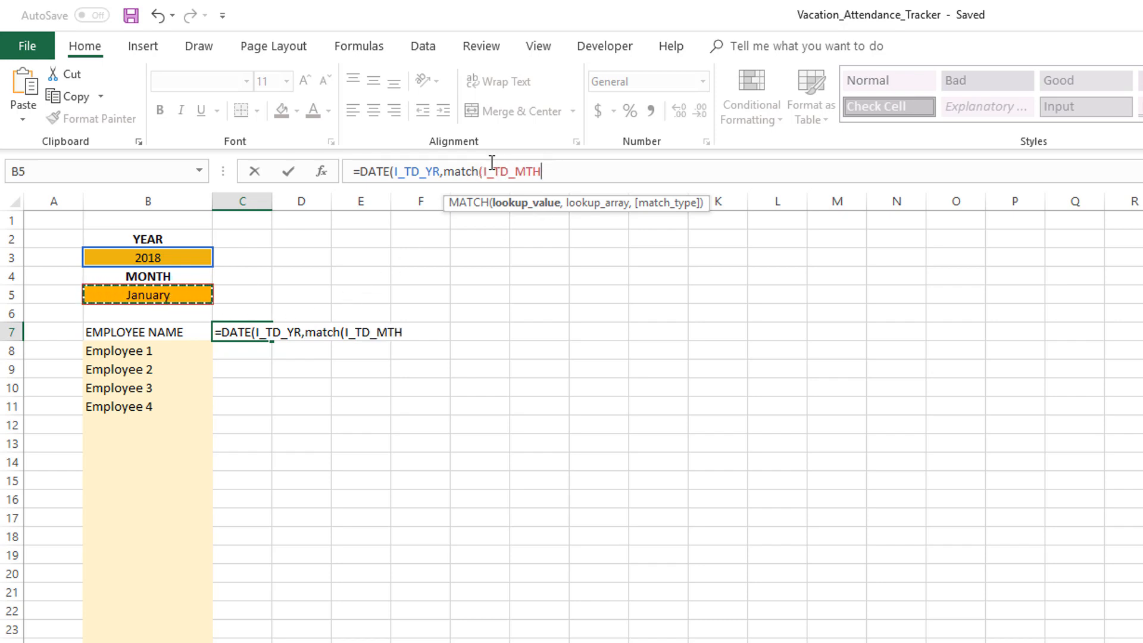
pyautogui.click(560, 171)
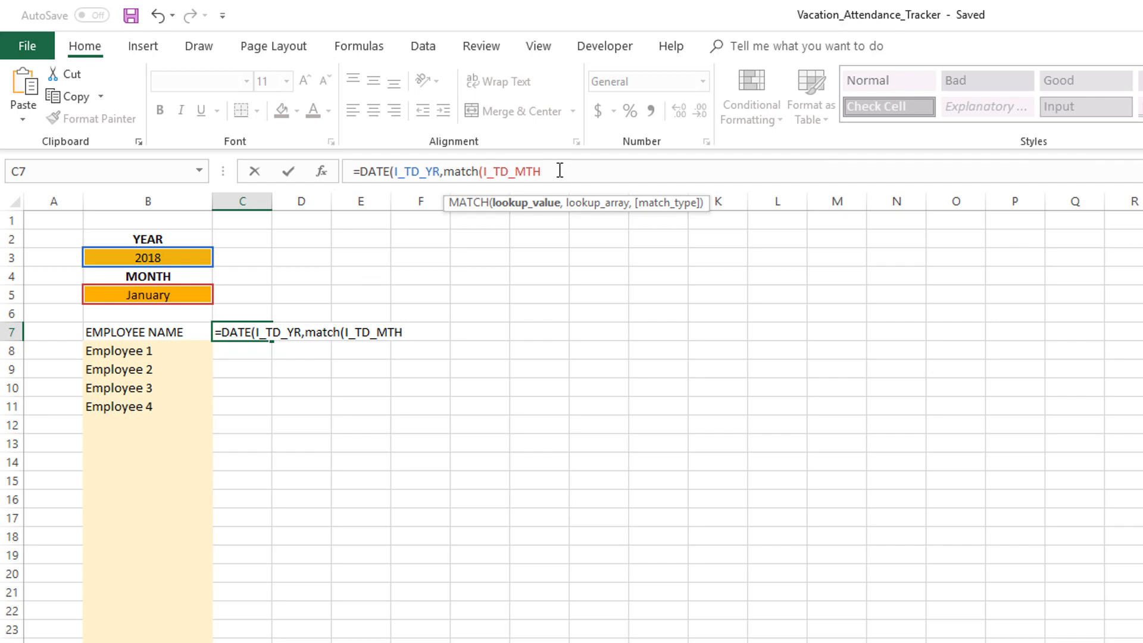
pyautogui.write(',')
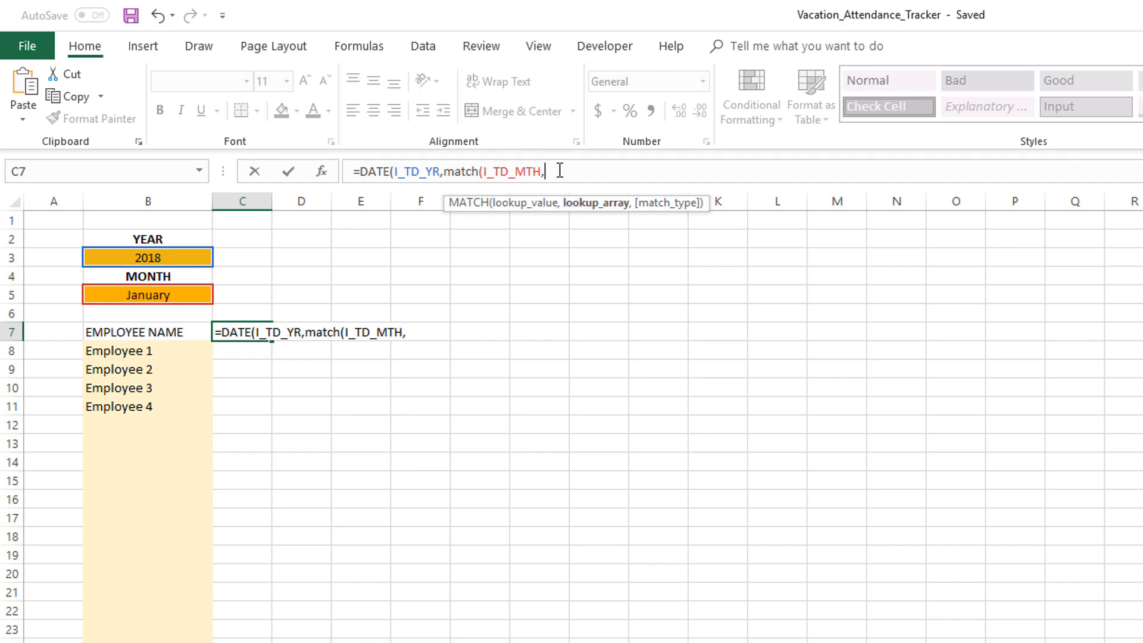
pyautogui.write('L_')
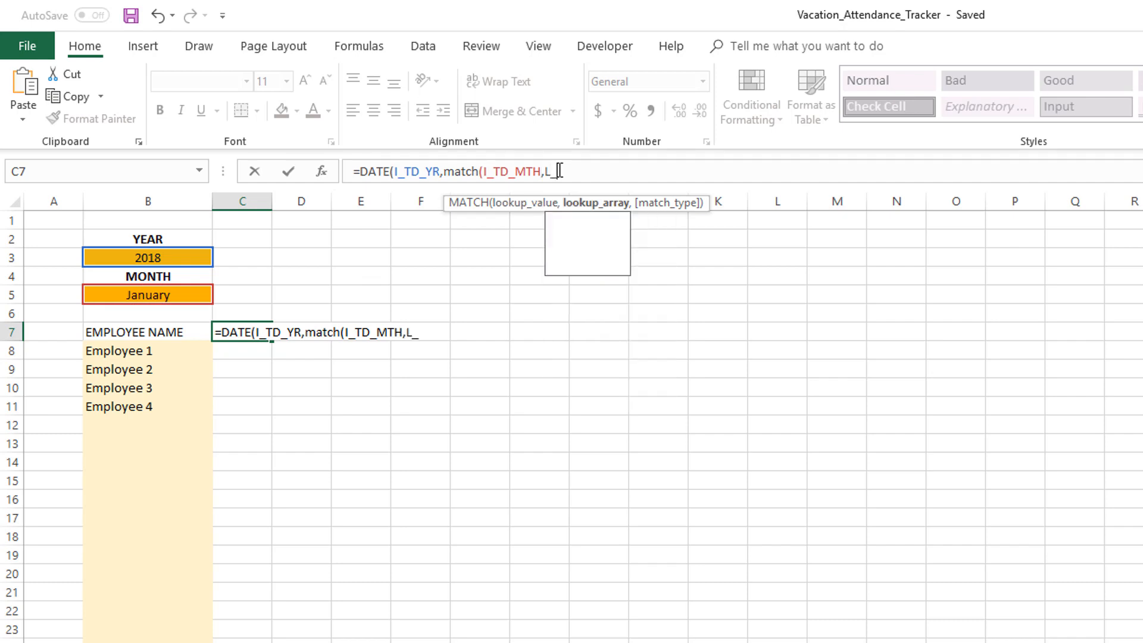
pyautogui.write('MTHS')
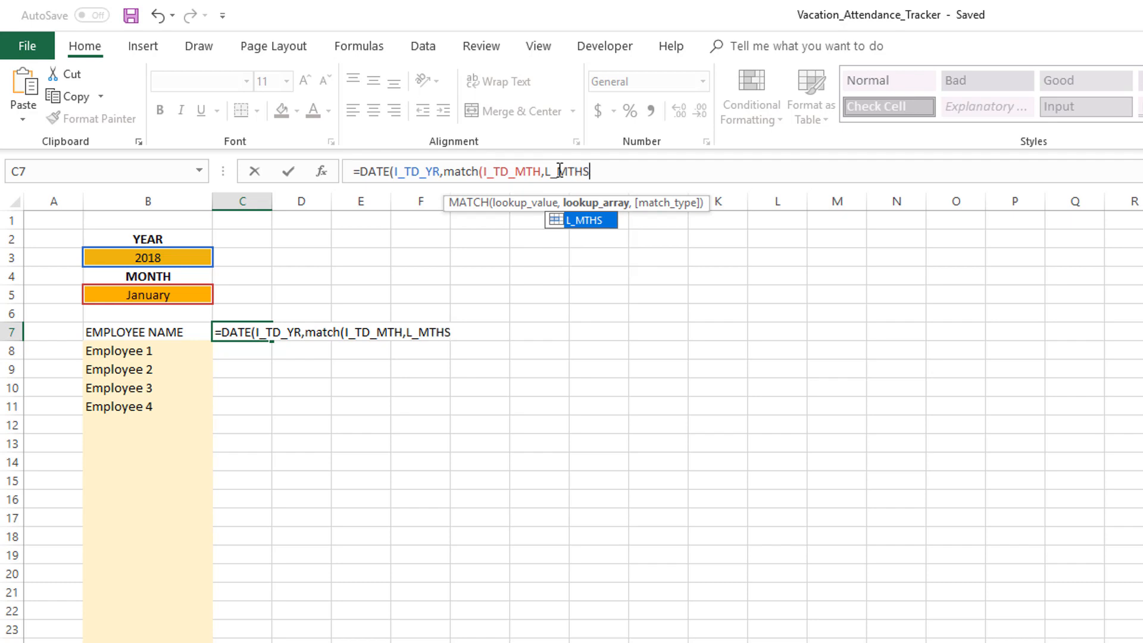
pyautogui.write(',')
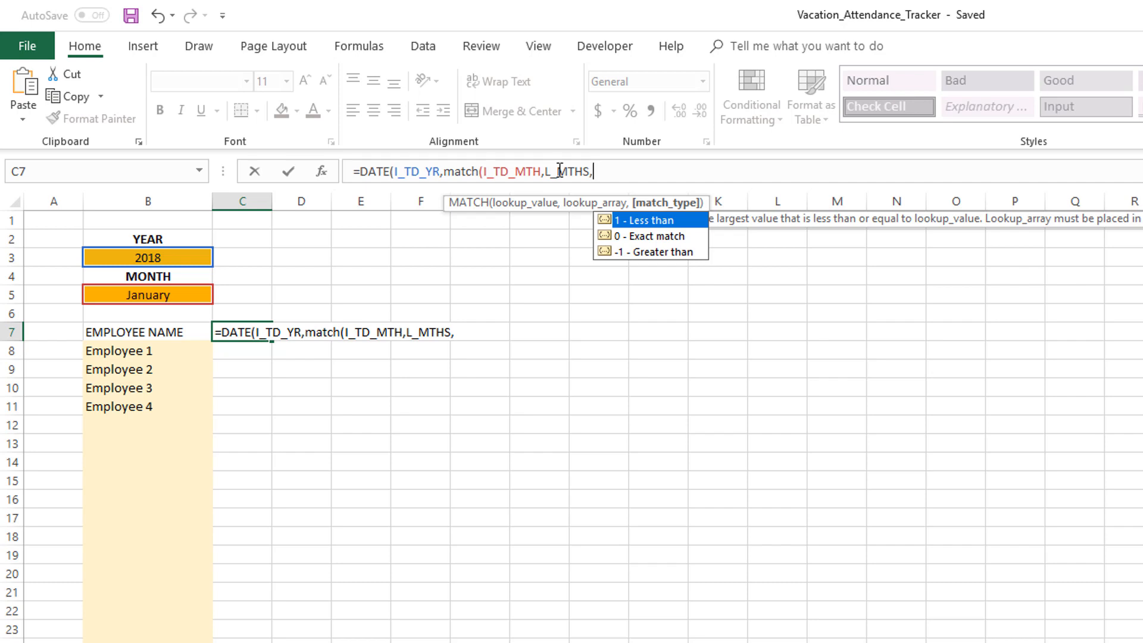
pyautogui.write('0')
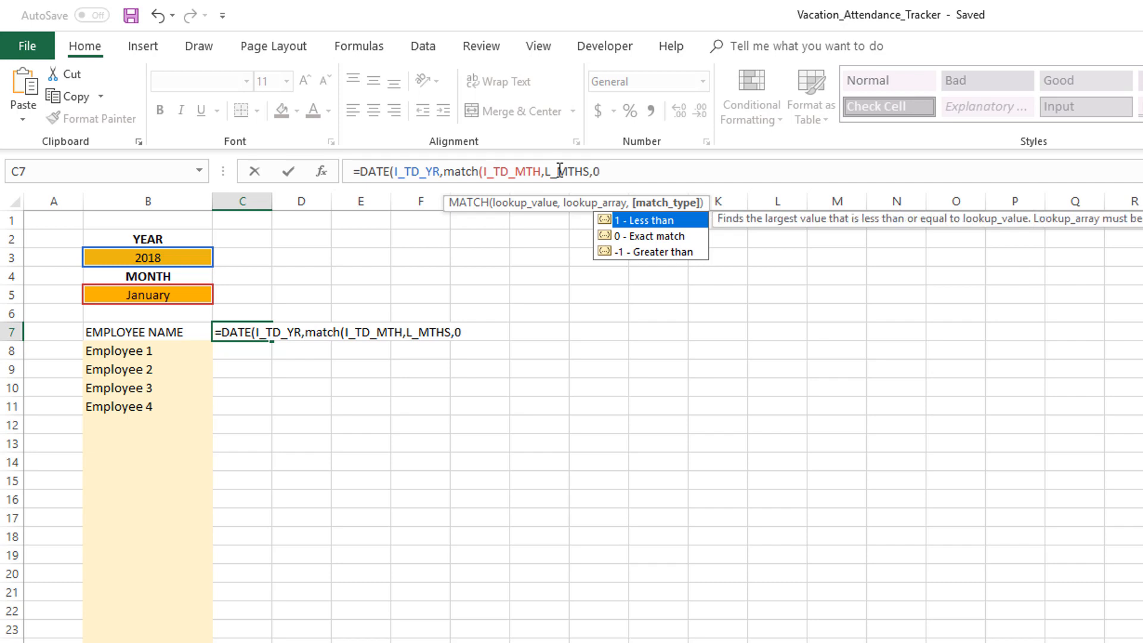
pyautogui.write(')')
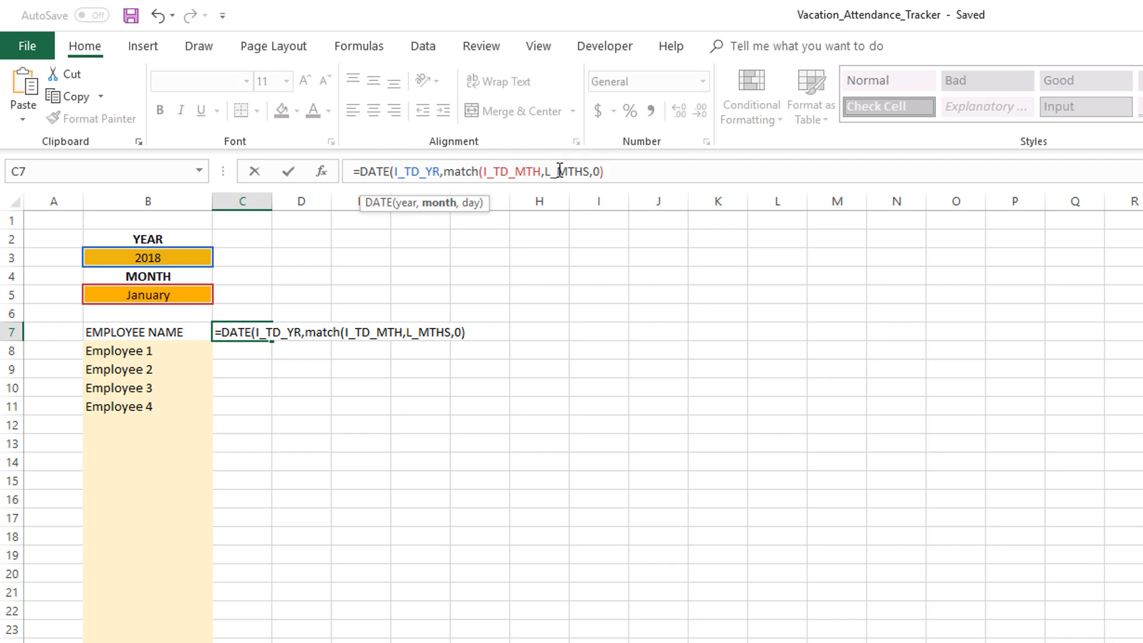
pyautogui.moveTo(444, 171); pyautogui.dragTo(653, 181)
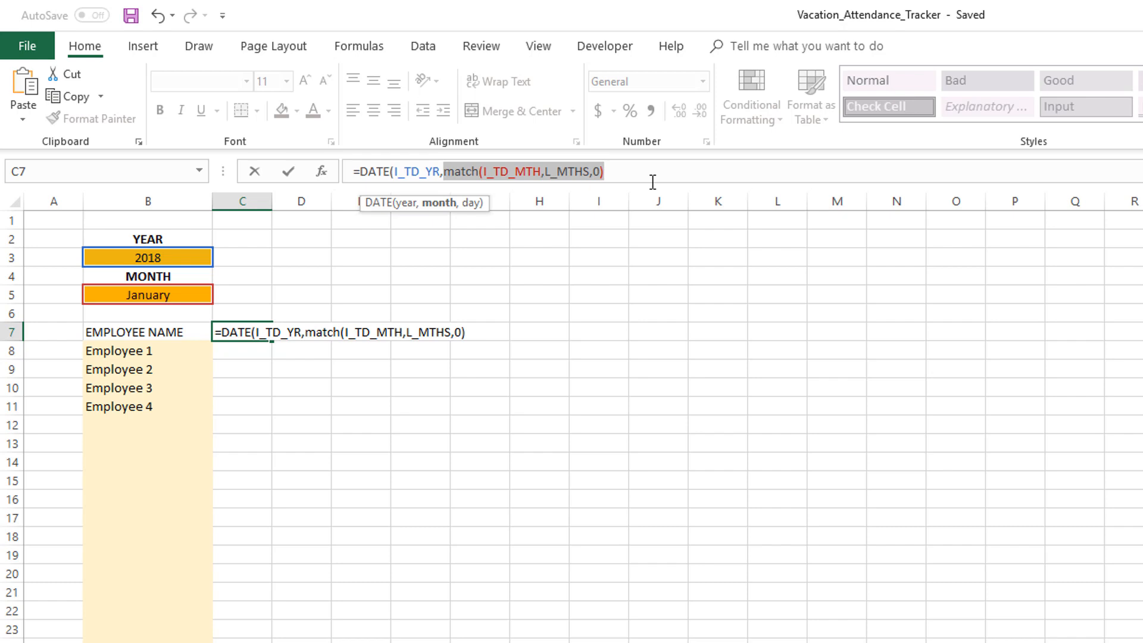
pyautogui.write('1')
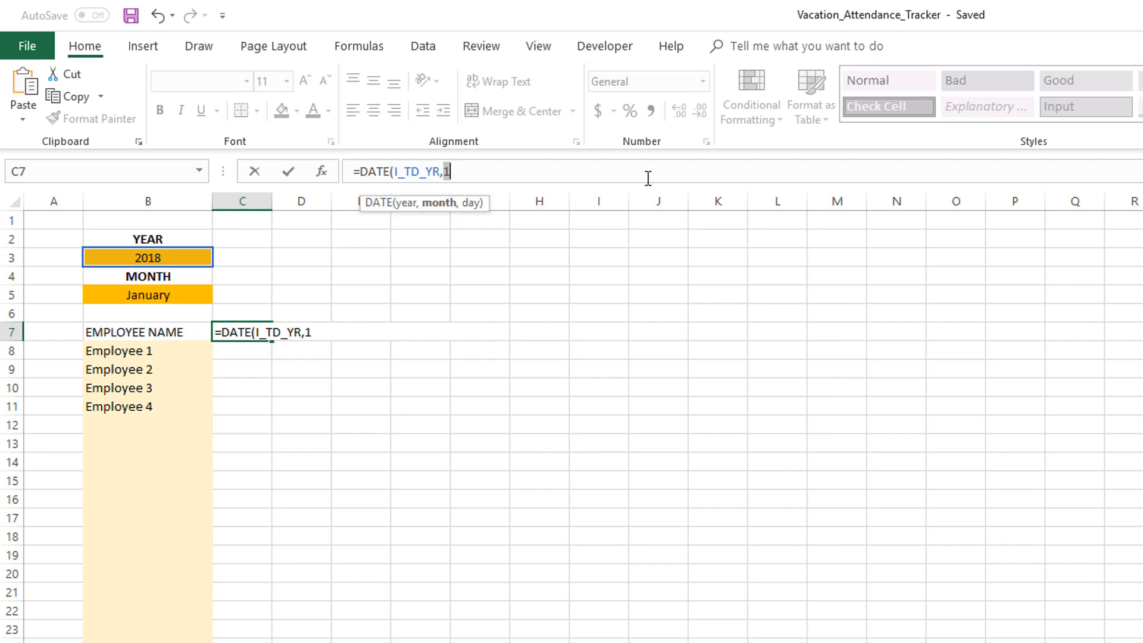
pyautogui.hotkey('ctrl', 'z')
pyautogui.press('End')
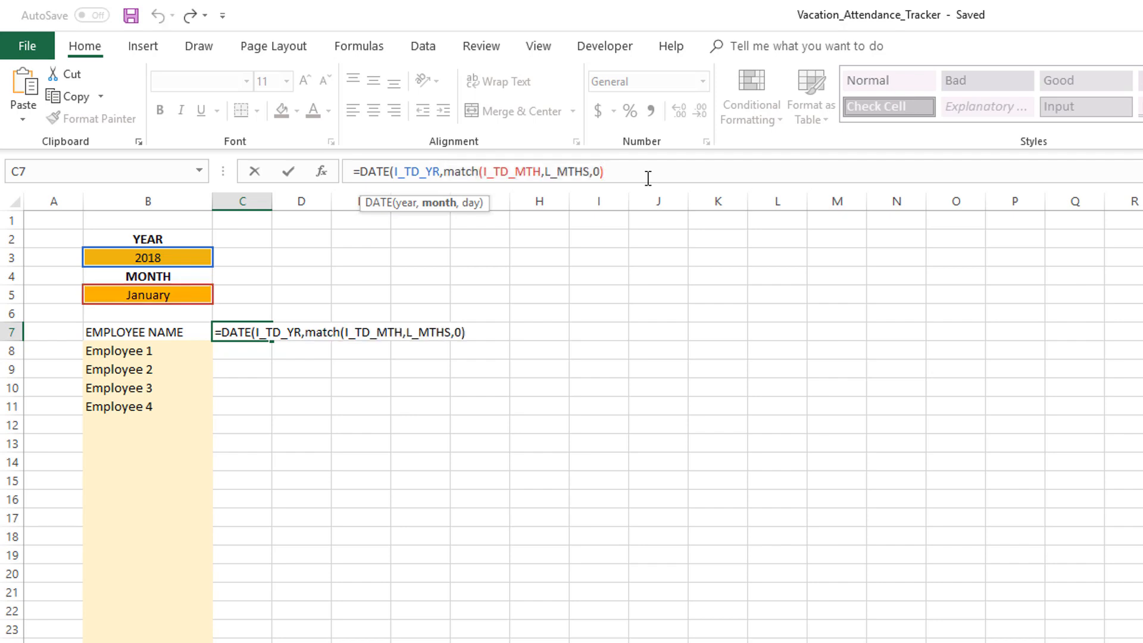
# Finish the DATE formula with a day argument of 1 and enter it
pyautogui.write(',1')
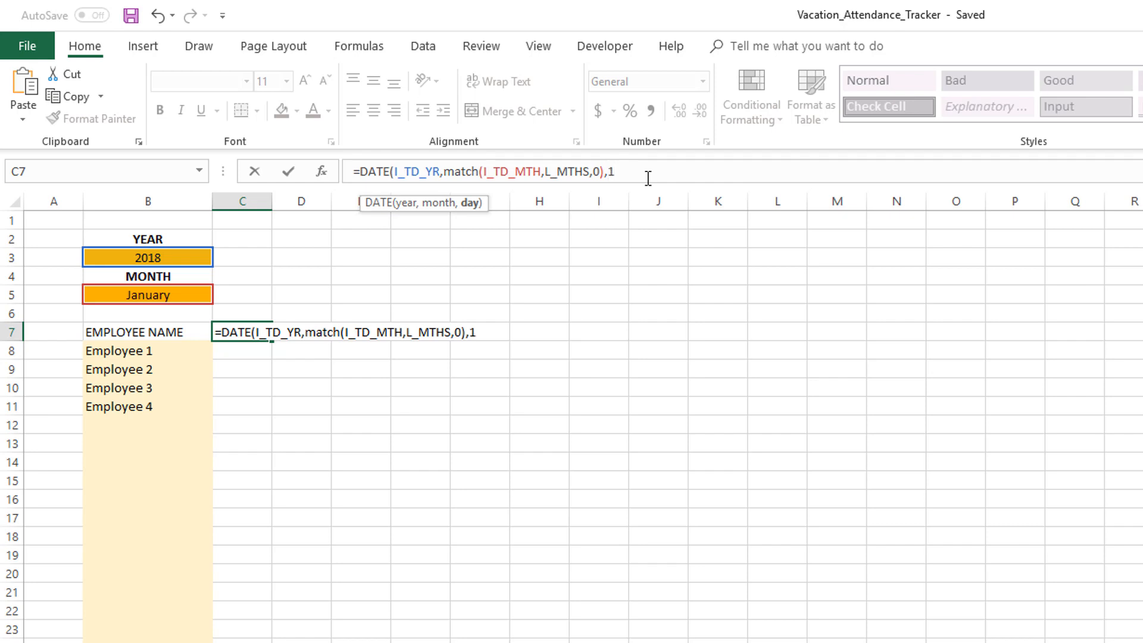
pyautogui.write(')')
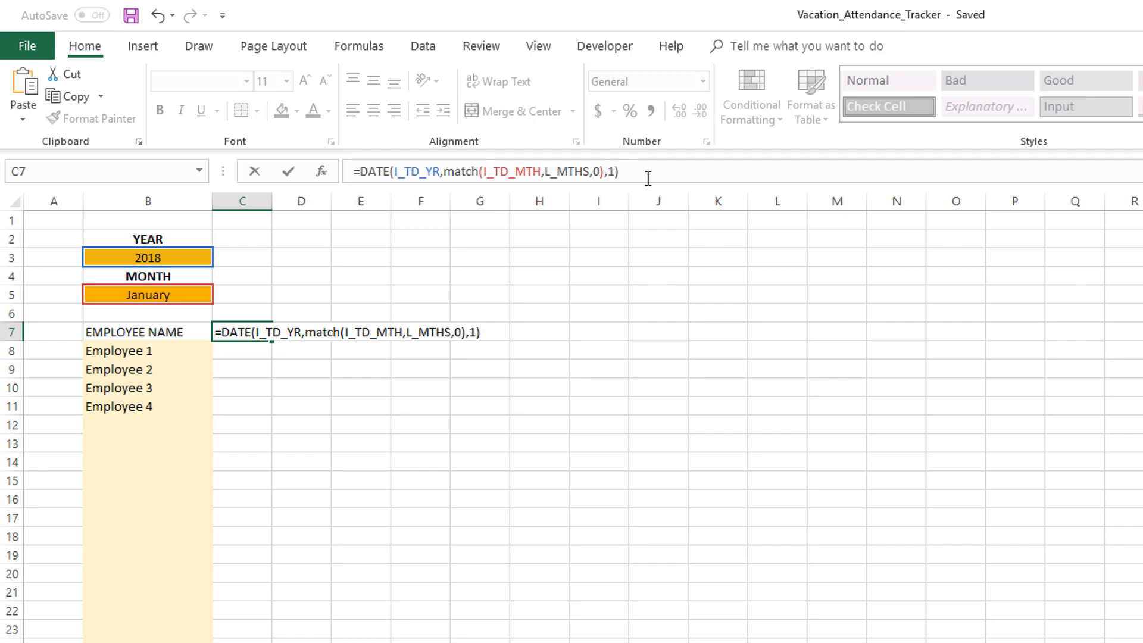
pyautogui.press('Return')
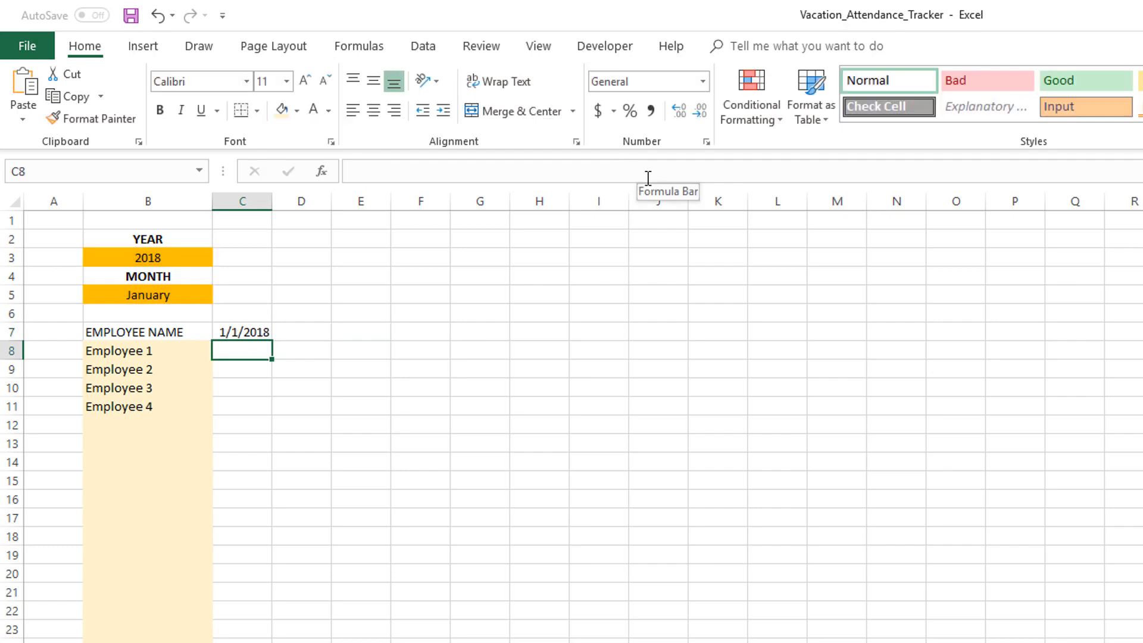
# Switch the month input in B5 to March to test the date in C7
pyautogui.click(257, 329)
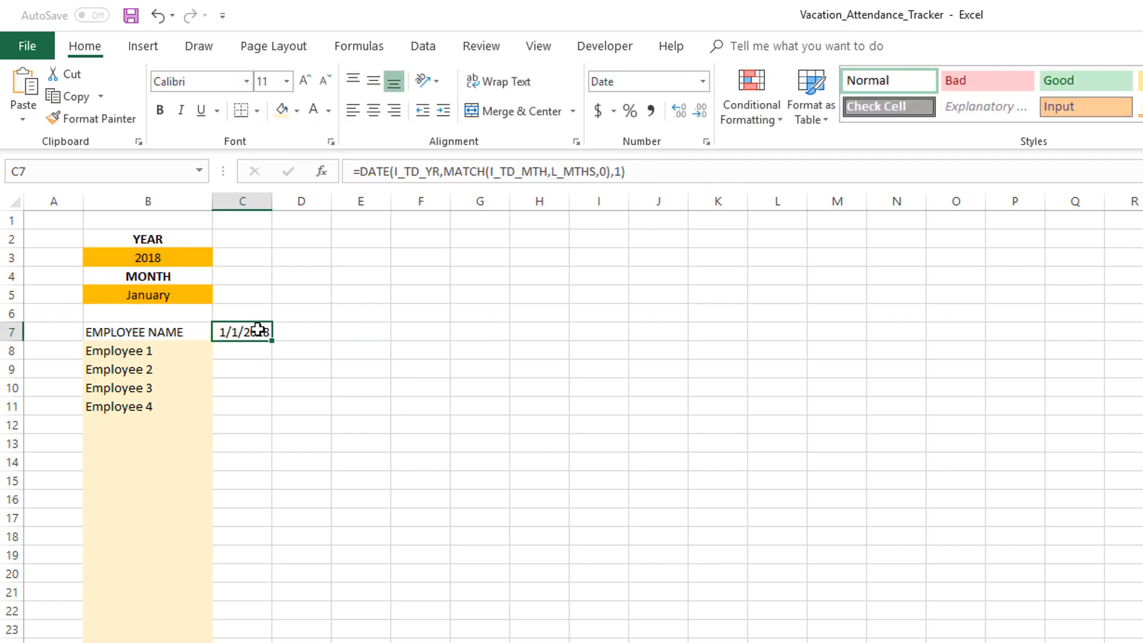
pyautogui.click(194, 296)
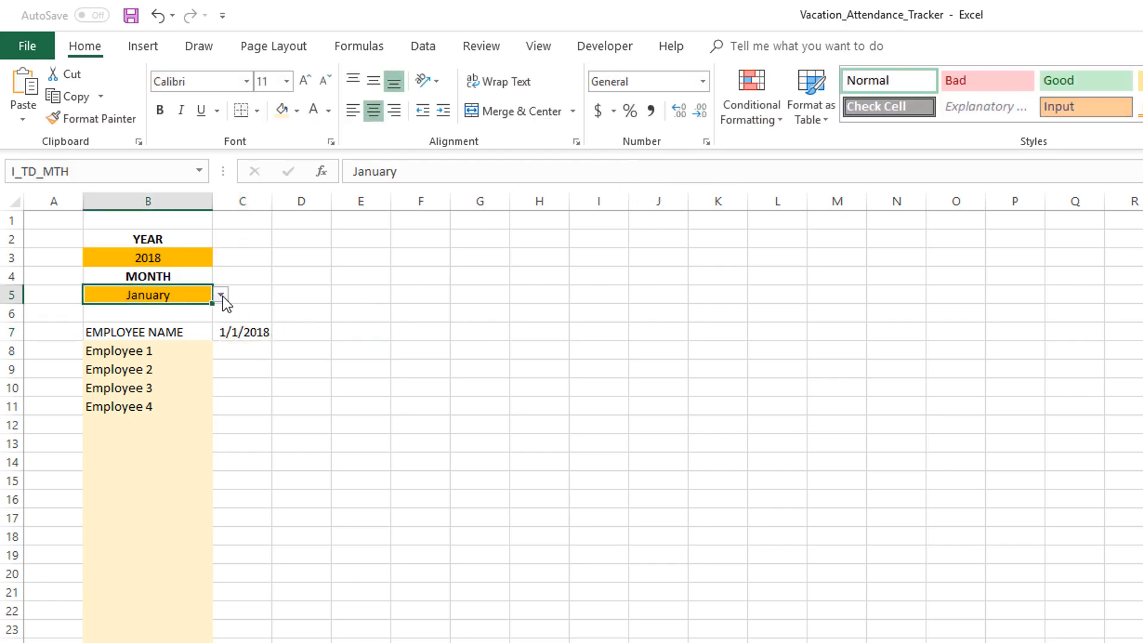
pyautogui.click(220, 294)
pyautogui.click(143, 336)
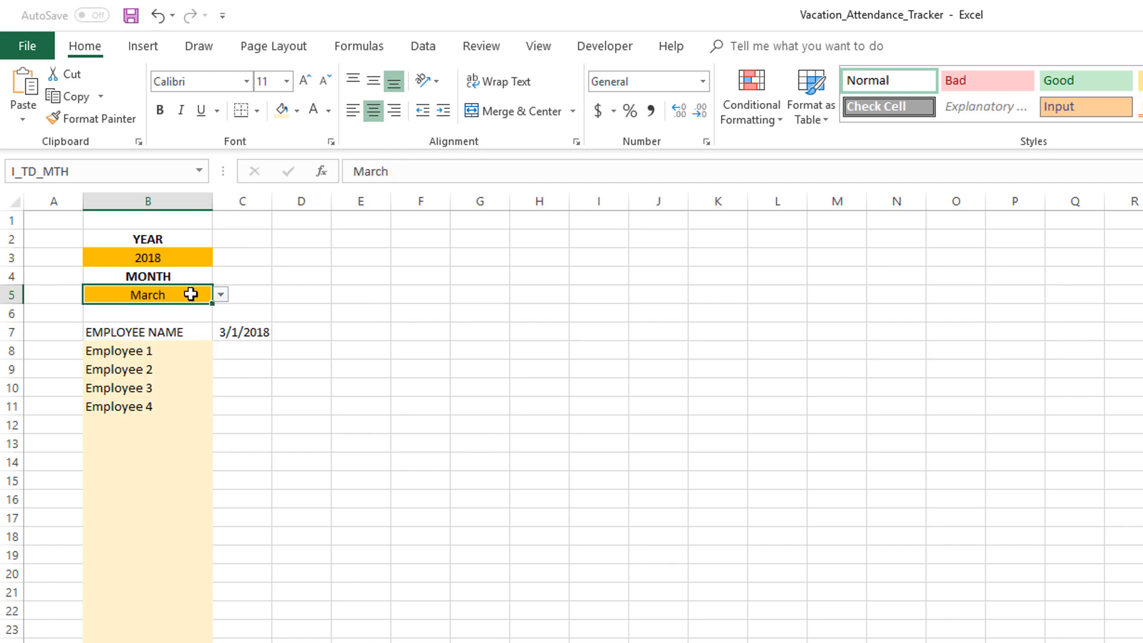
pyautogui.click(242, 332)
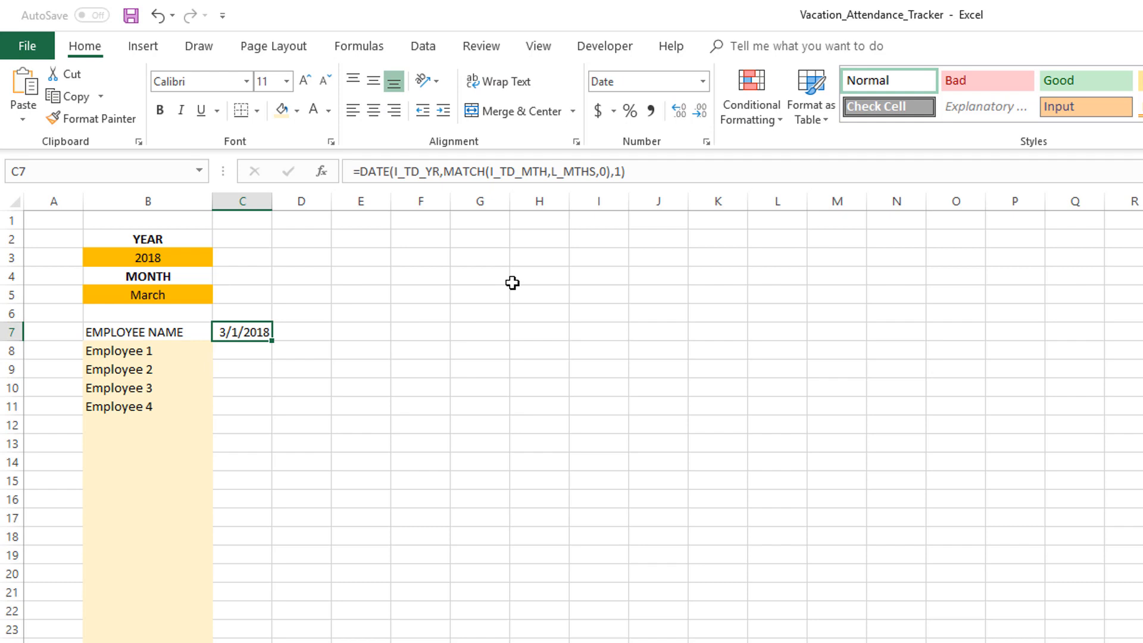
# Apply the custom number format dd-mmm-yyyy to C7 and widen column C to fit
pyautogui.hotkey('ctrl', '1')
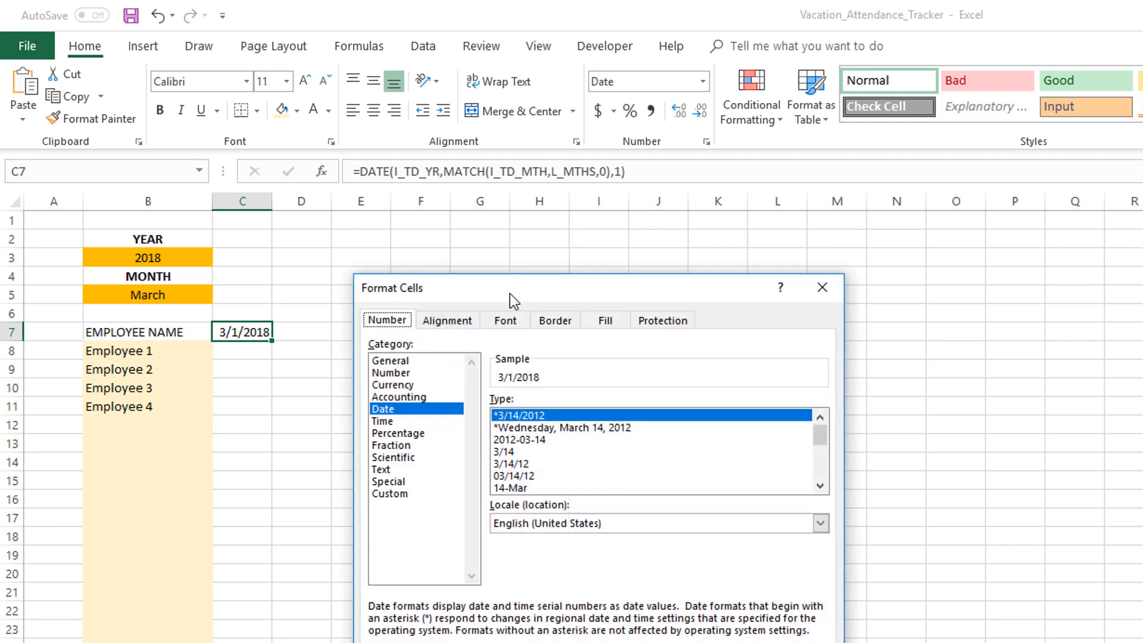
pyautogui.click(413, 494)
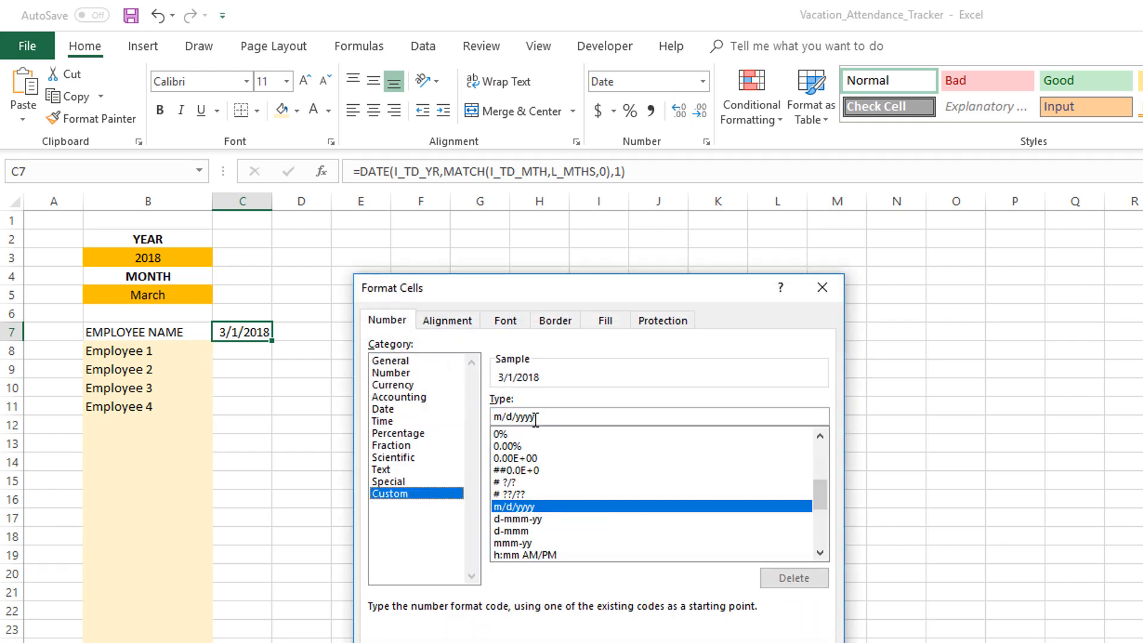
pyautogui.write('dd-mm')
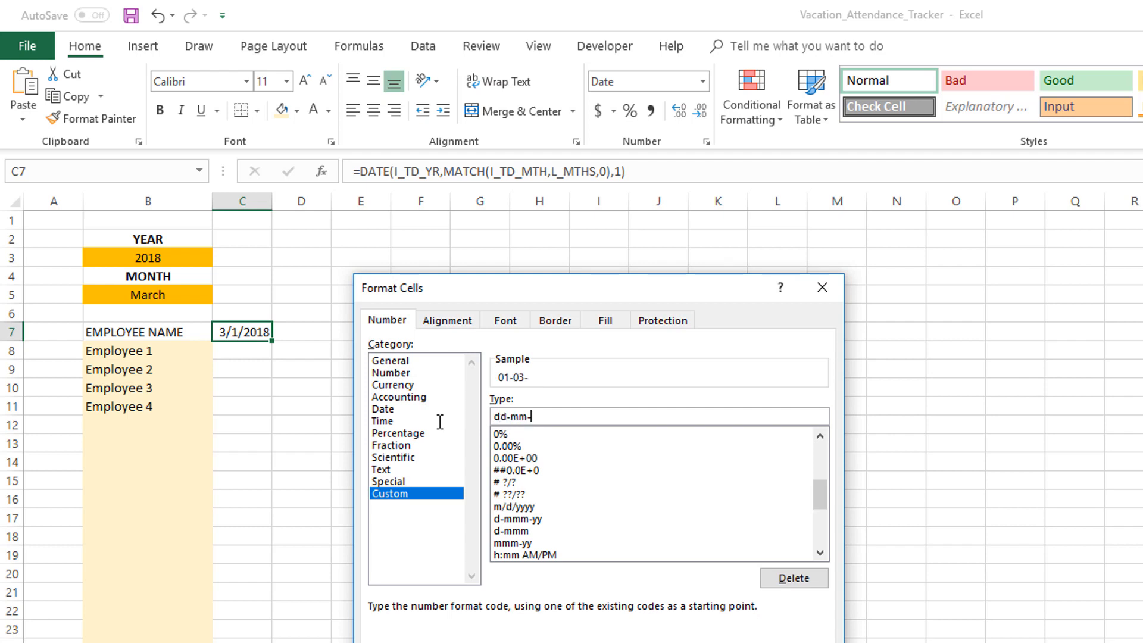
pyautogui.write('m-yyyy')
pyautogui.press('Return')
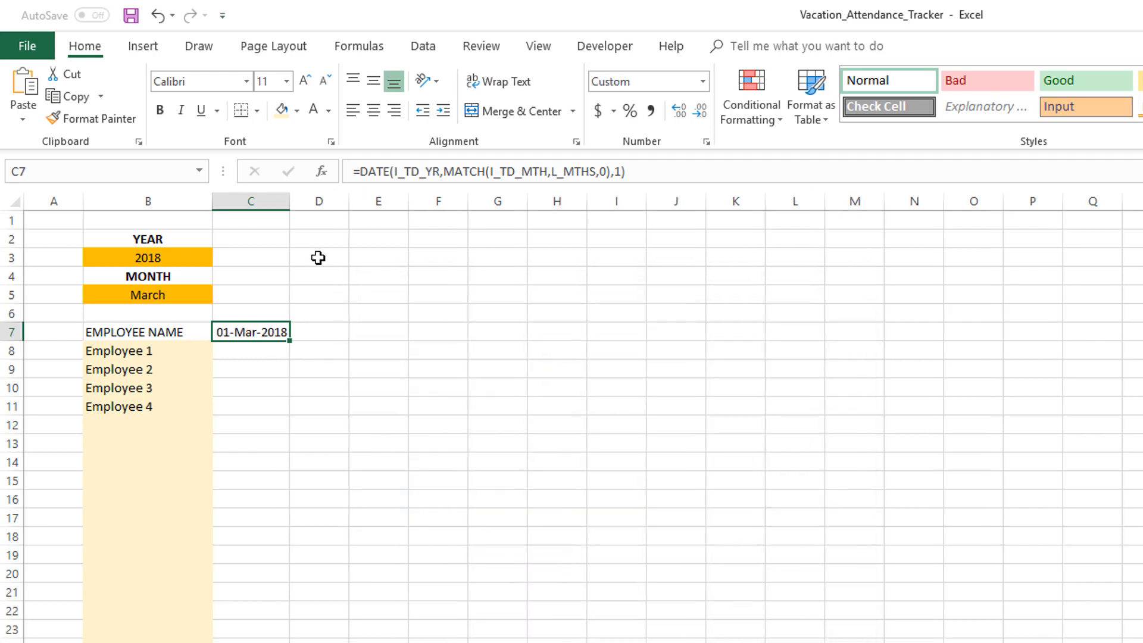
pyautogui.moveTo(289, 204); pyautogui.dragTo(295, 204)
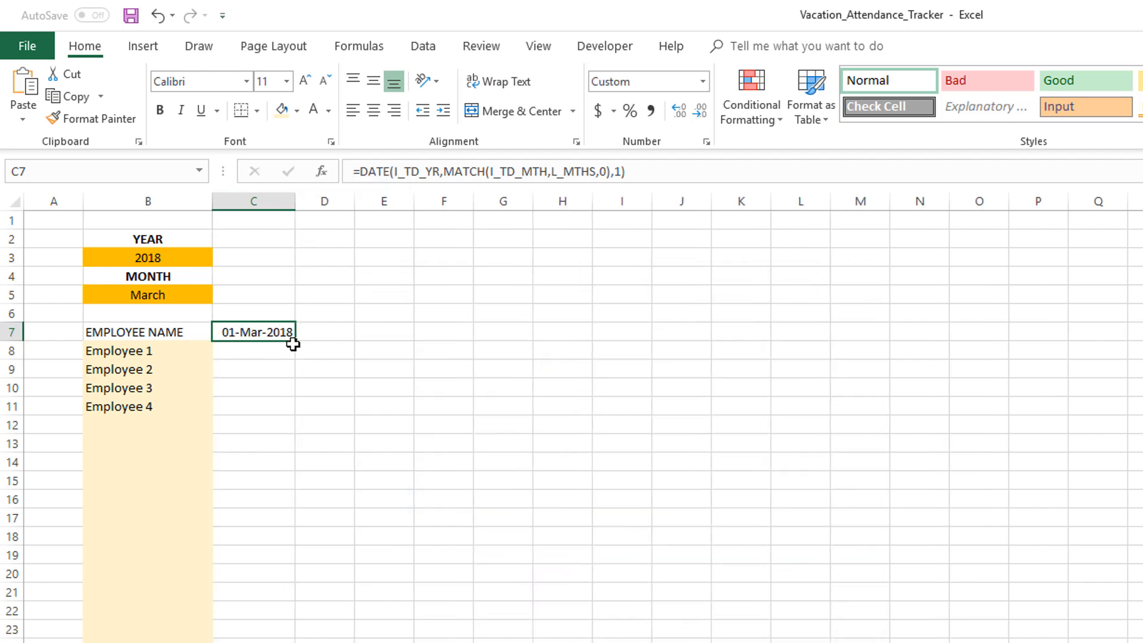
# Change the month input in B5 to May
pyautogui.click(176, 294)
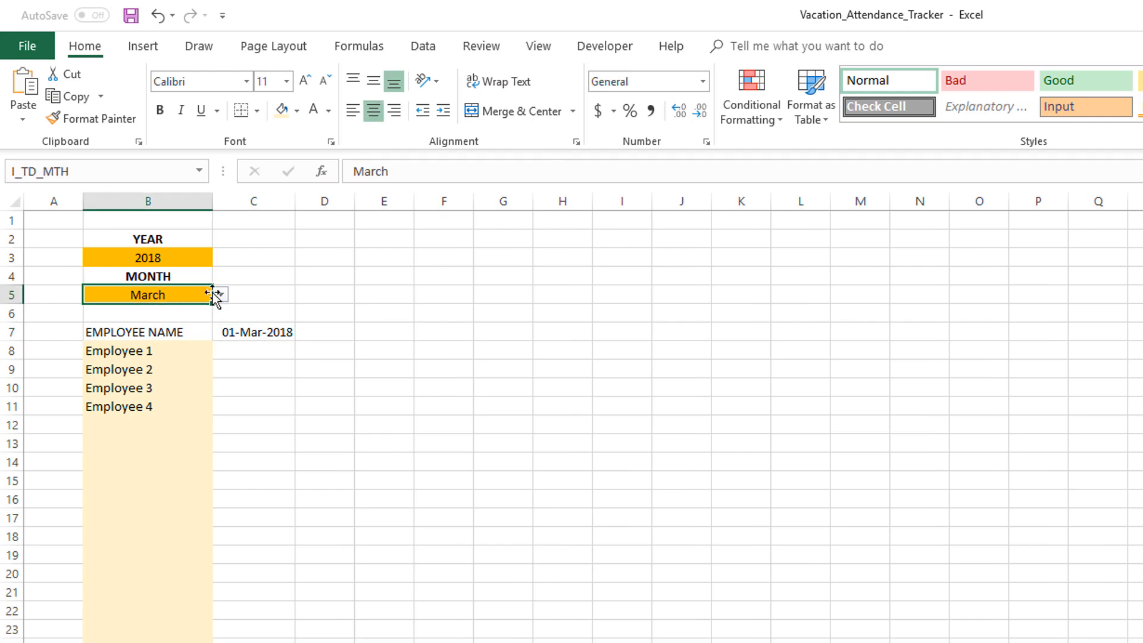
pyautogui.click(220, 294)
pyautogui.click(183, 335)
# Test the year input by changing B3 to 2019 and back to 2018
pyautogui.click(203, 257)
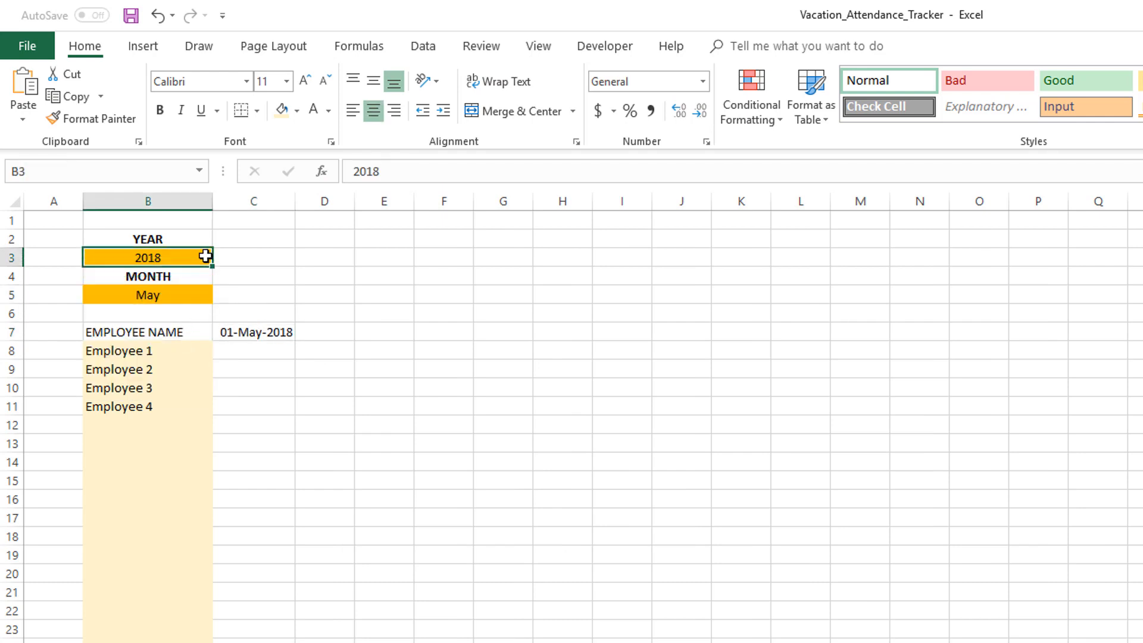
pyautogui.write('2019')
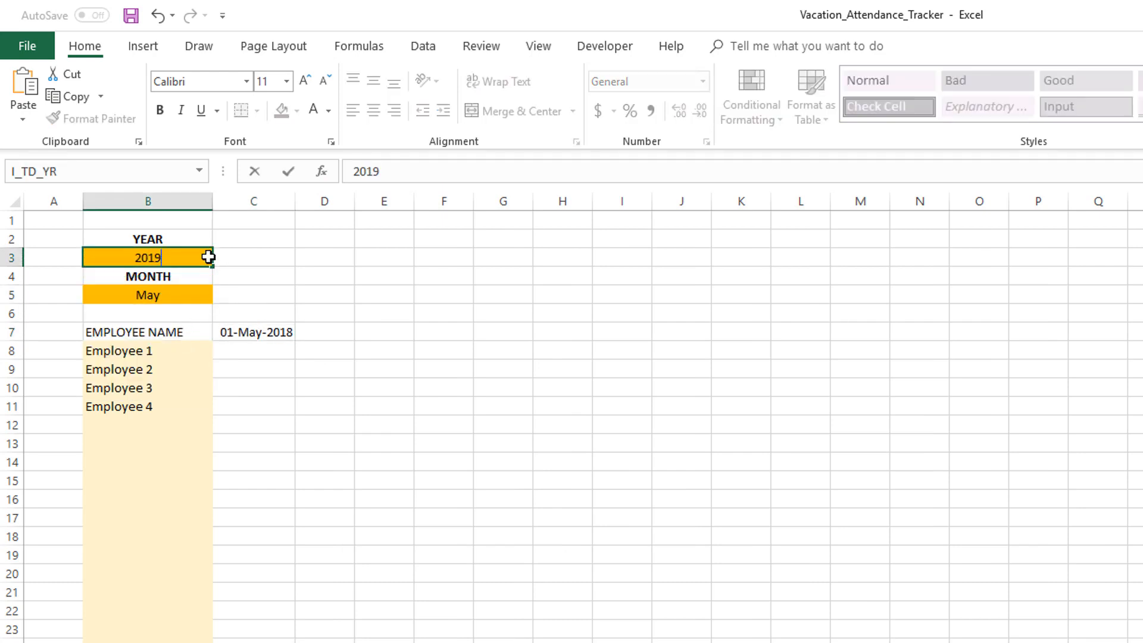
pyautogui.press('Return')
pyautogui.click(197, 257)
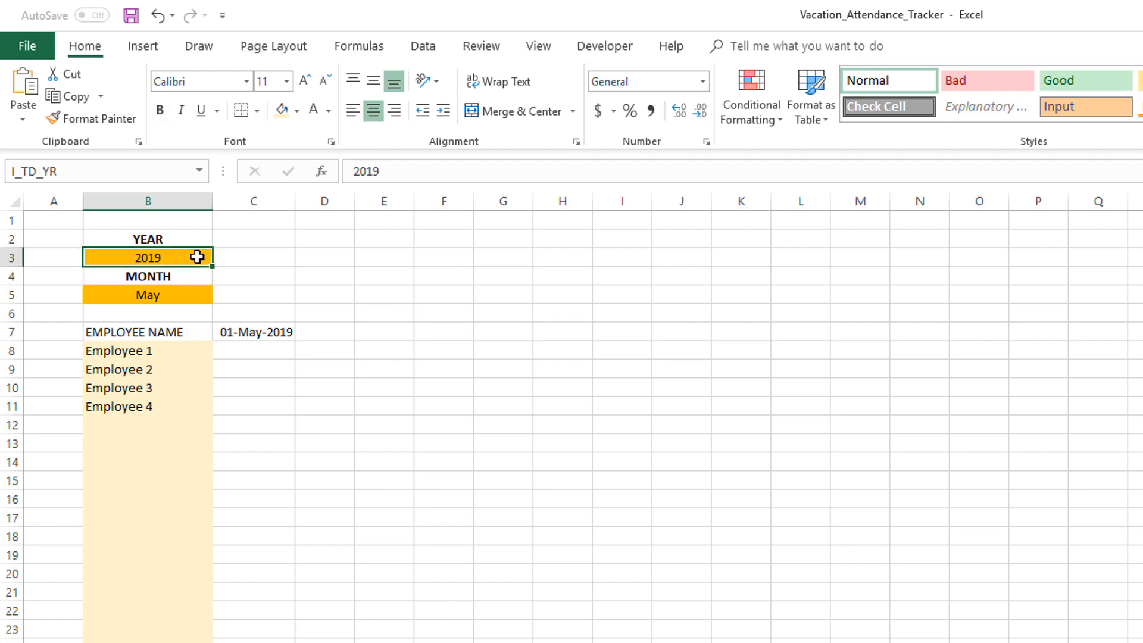
pyautogui.write('2018')
pyautogui.press('Return')
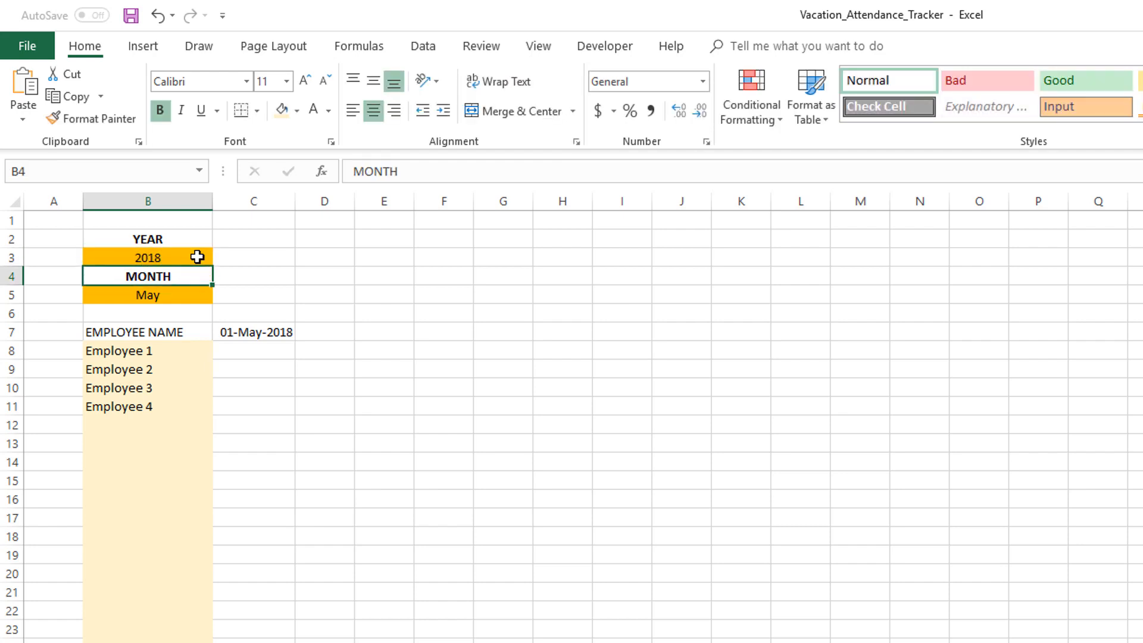
# Set the width of columns D through Y to 3
pyautogui.click(189, 292)
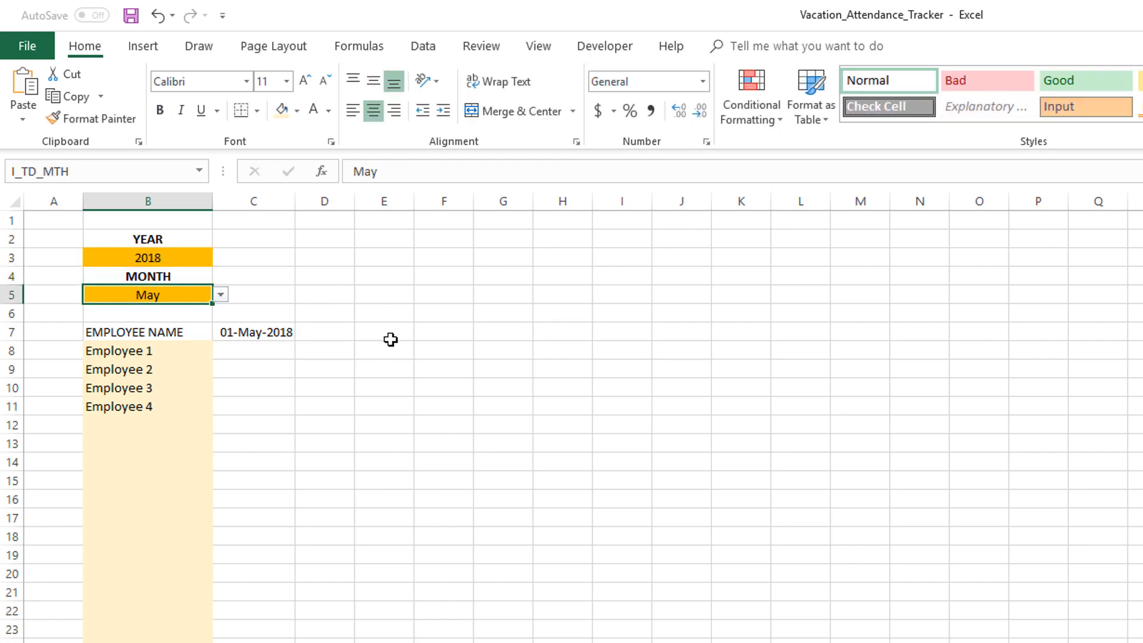
pyautogui.click(274, 332)
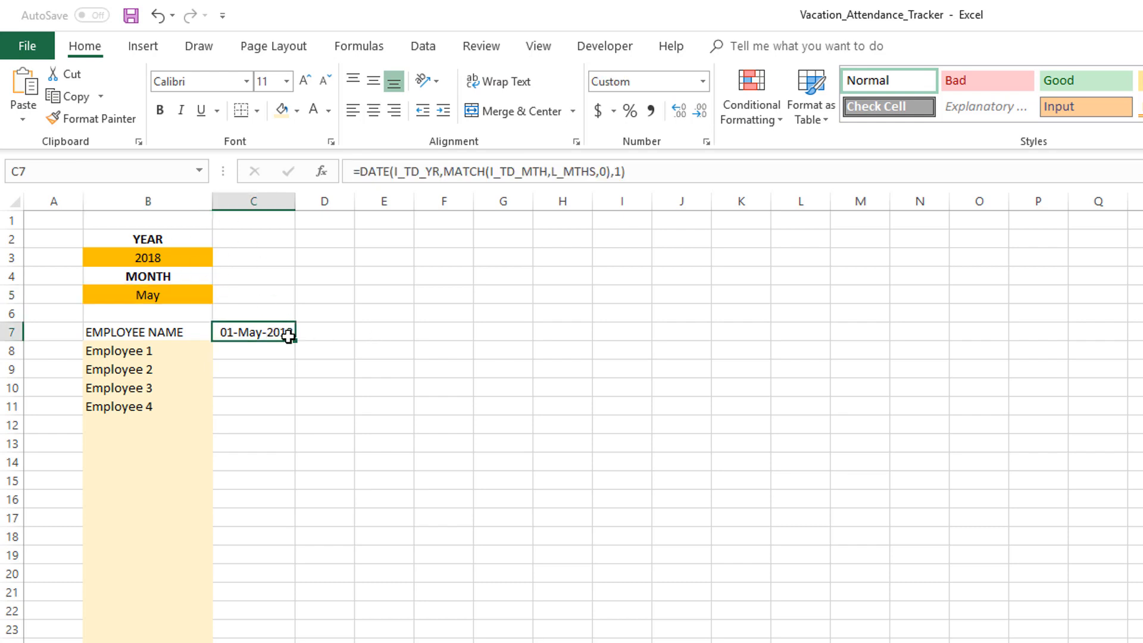
pyautogui.click(319, 334)
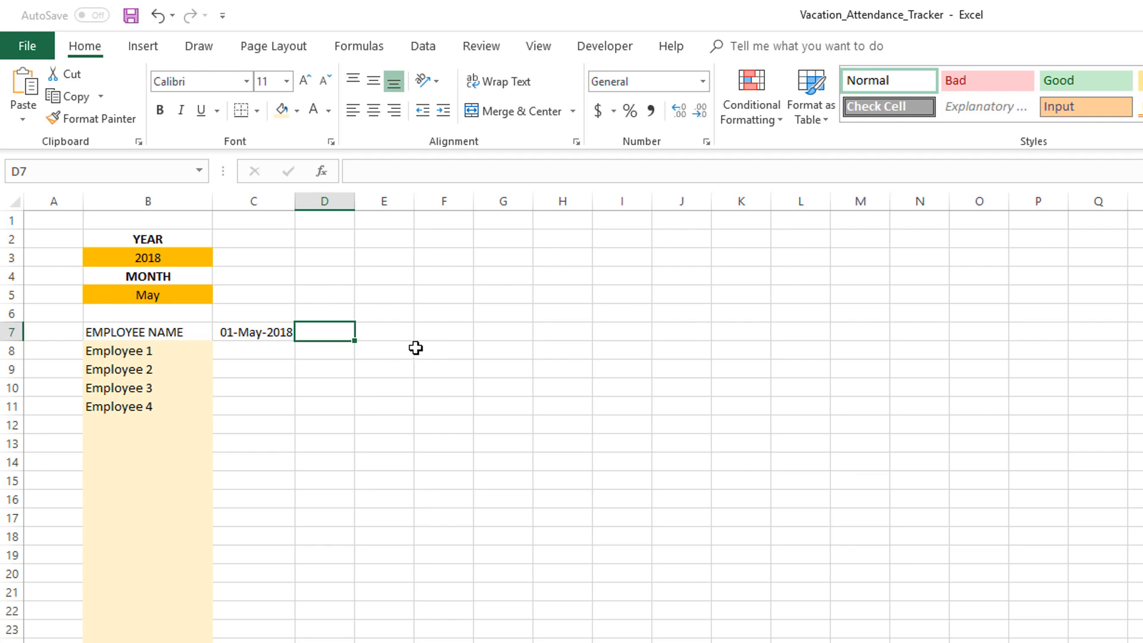
pyautogui.moveTo(339, 332); pyautogui.dragTo(1142, 333)
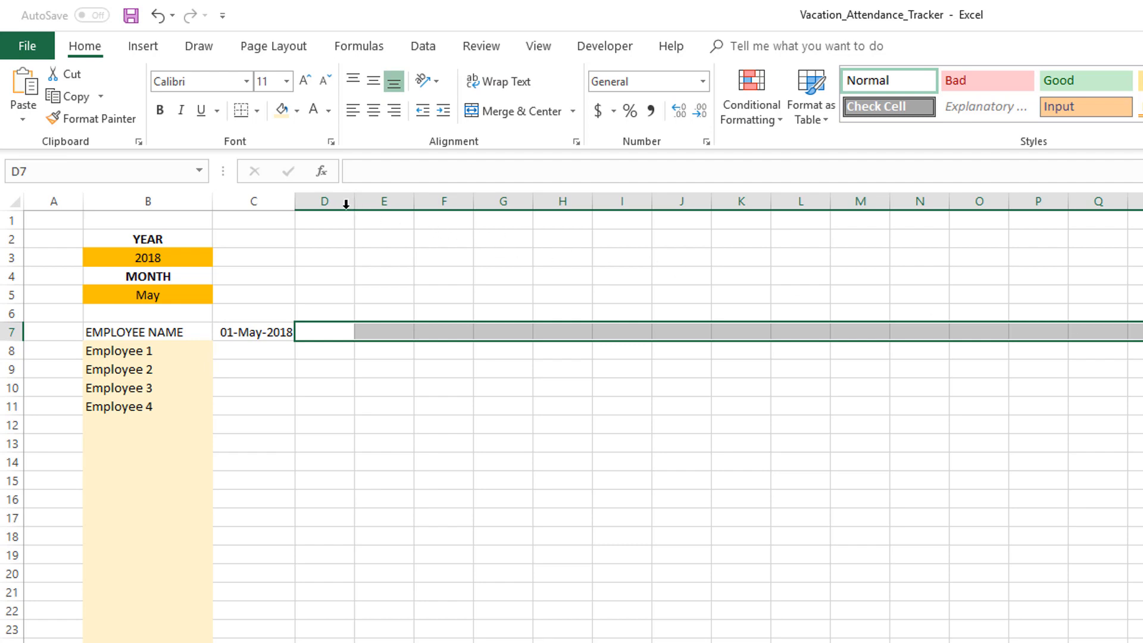
pyautogui.click(323, 262)
pyautogui.click(326, 338)
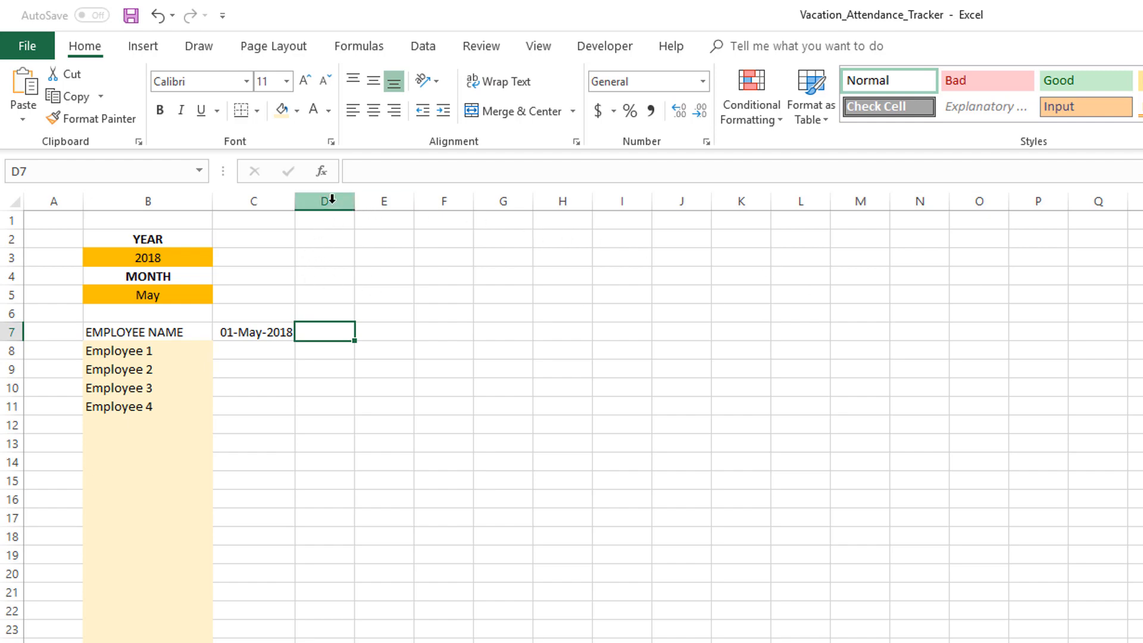
pyautogui.moveTo(332, 200); pyautogui.dragTo(1142, 212)
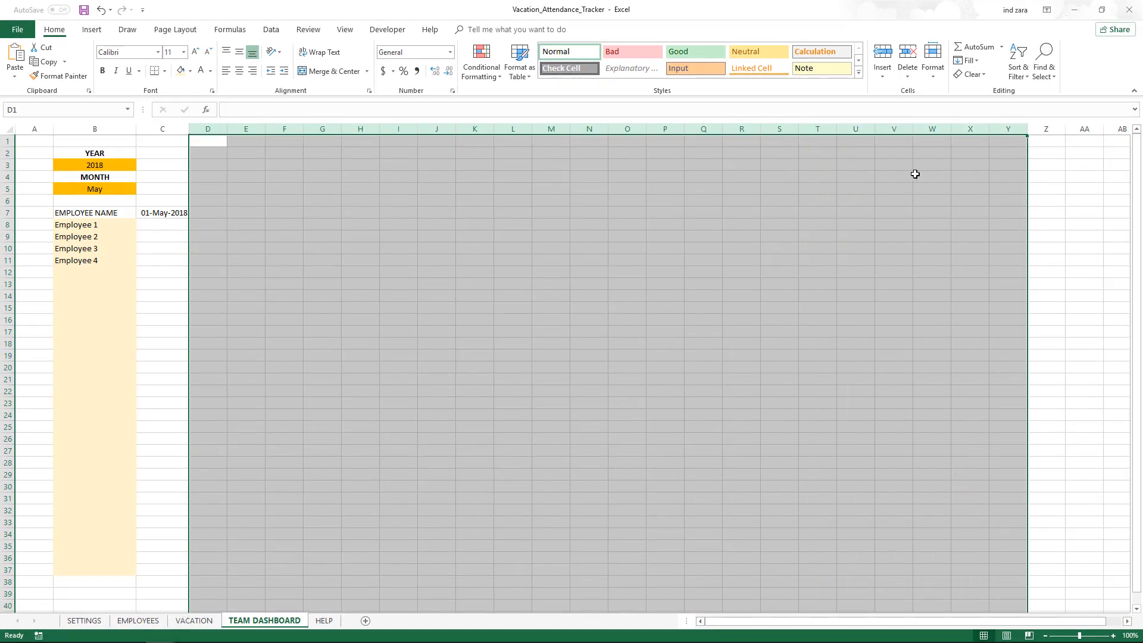
pyautogui.rightClick(915, 173)
pyautogui.click(955, 312)
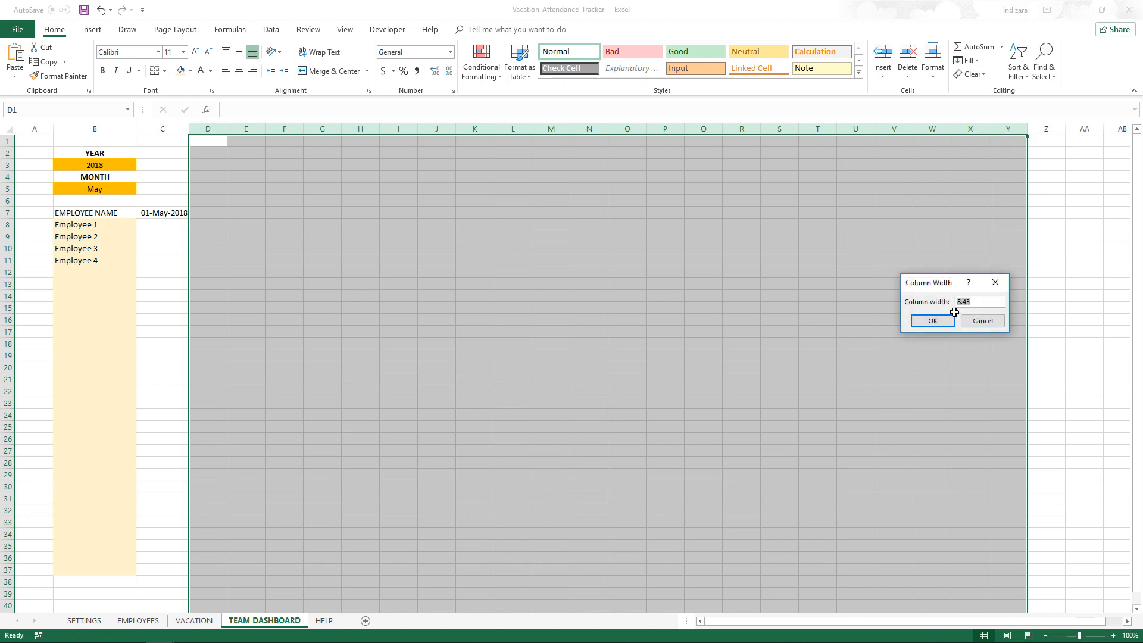
pyautogui.write('3')
pyautogui.click(951, 312)
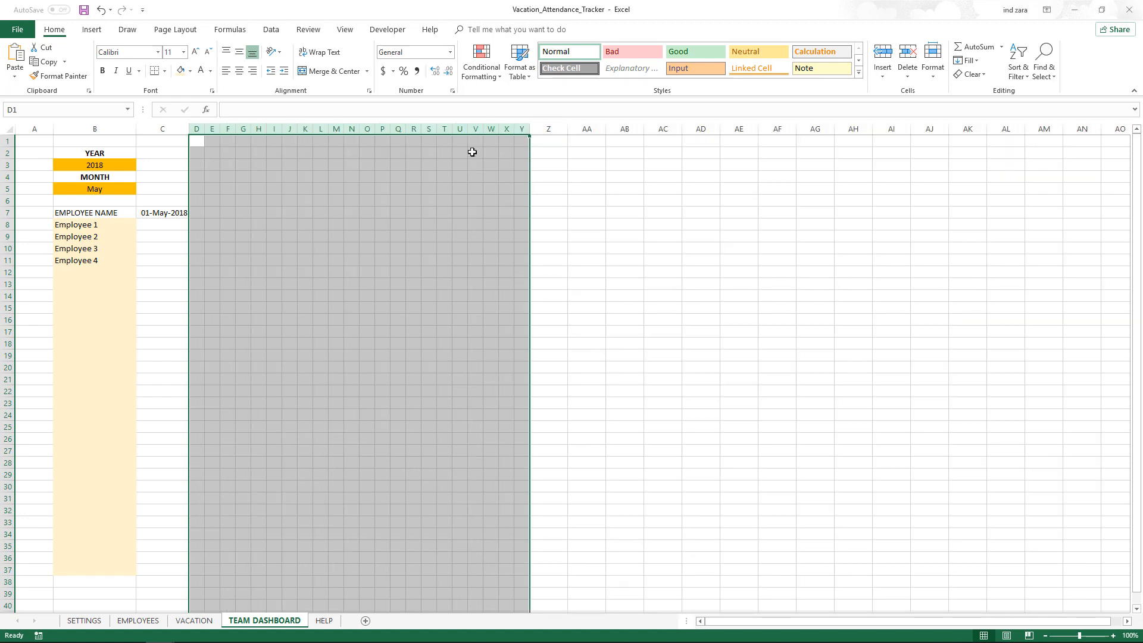
# Set the width of columns Z through AG to 3 as well
pyautogui.moveTo(199, 212); pyautogui.dragTo(800, 220)
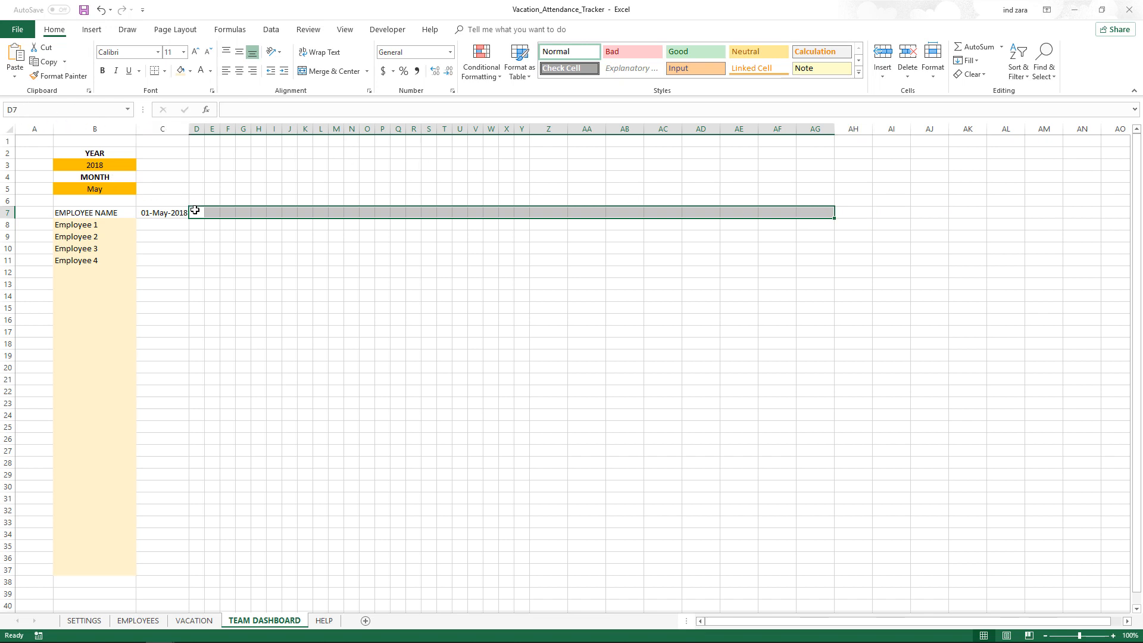
pyautogui.moveTo(196, 212); pyautogui.dragTo(797, 209)
pyautogui.moveTo(806, 127); pyautogui.dragTo(551, 127)
pyautogui.rightClick(552, 128)
pyautogui.click(581, 266)
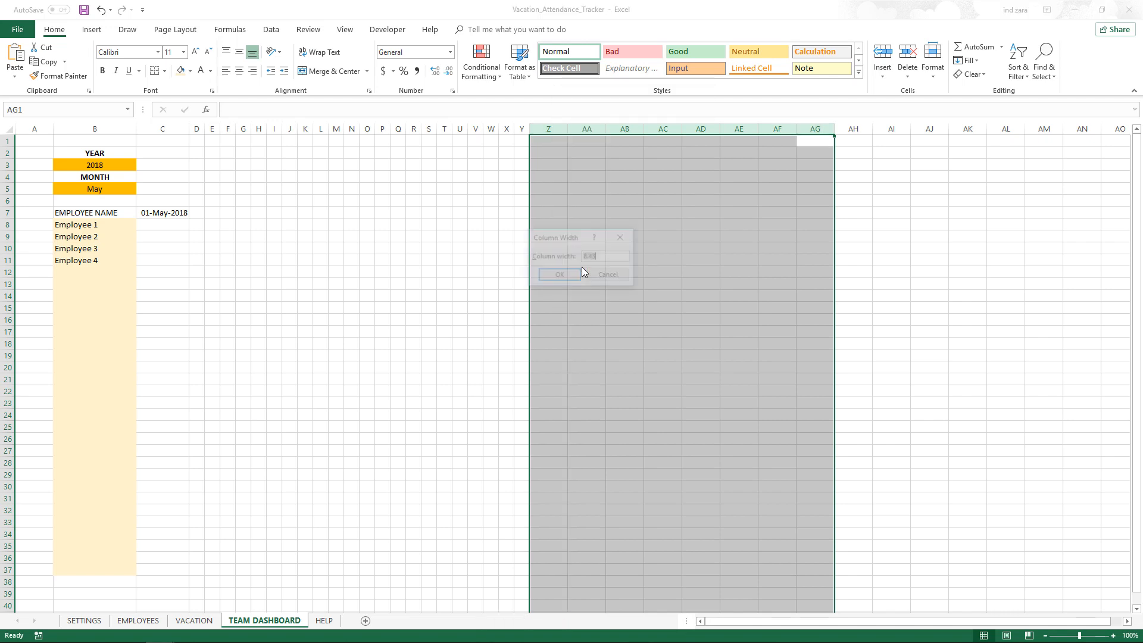
pyautogui.write('3')
pyautogui.press('Return')
pyautogui.click(585, 193)
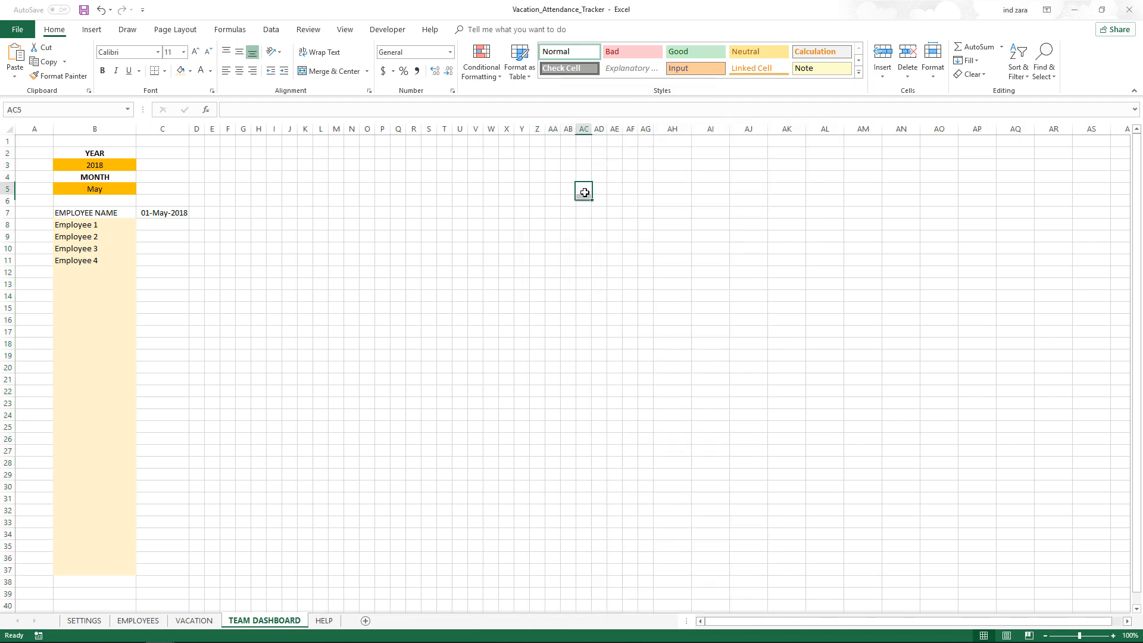
# In D7, enter the formula =IF(C7+1<=EOMONTH($C$7,0),C7+1,"") to show the next day until month end
pyautogui.moveTo(198, 213); pyautogui.dragTo(651, 213)
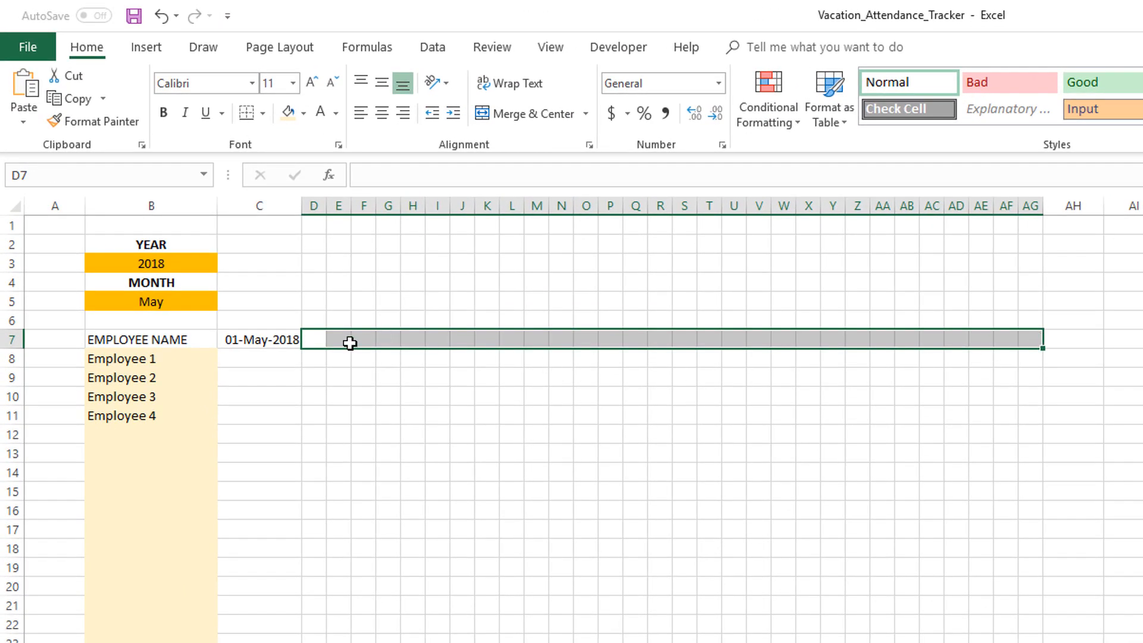
pyautogui.click(322, 340)
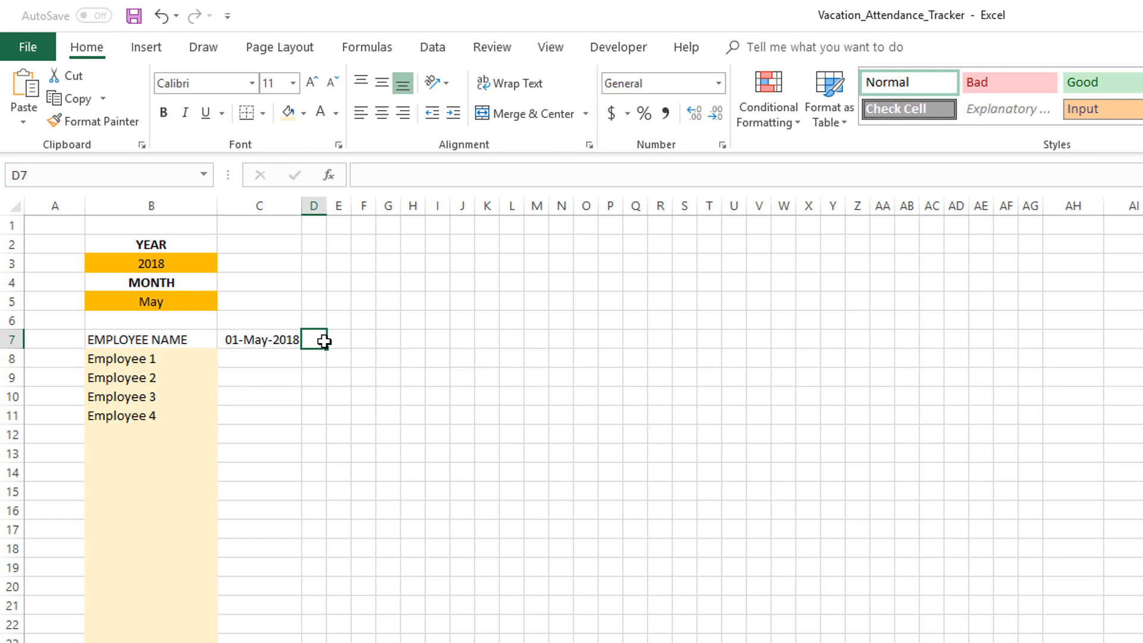
pyautogui.write('=')
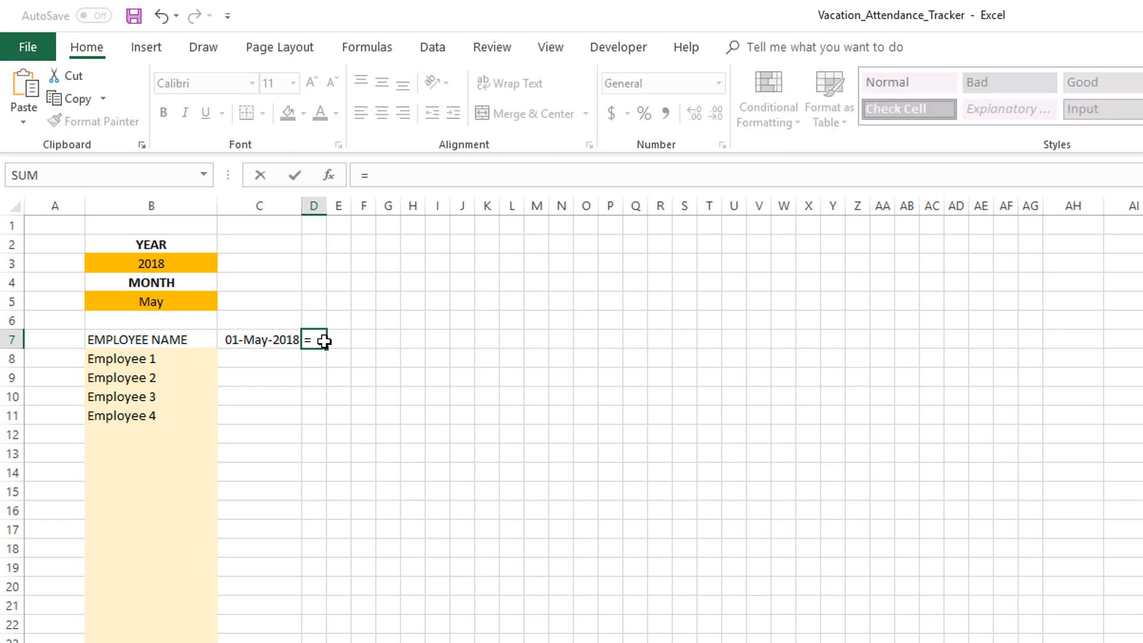
pyautogui.write('IF(')
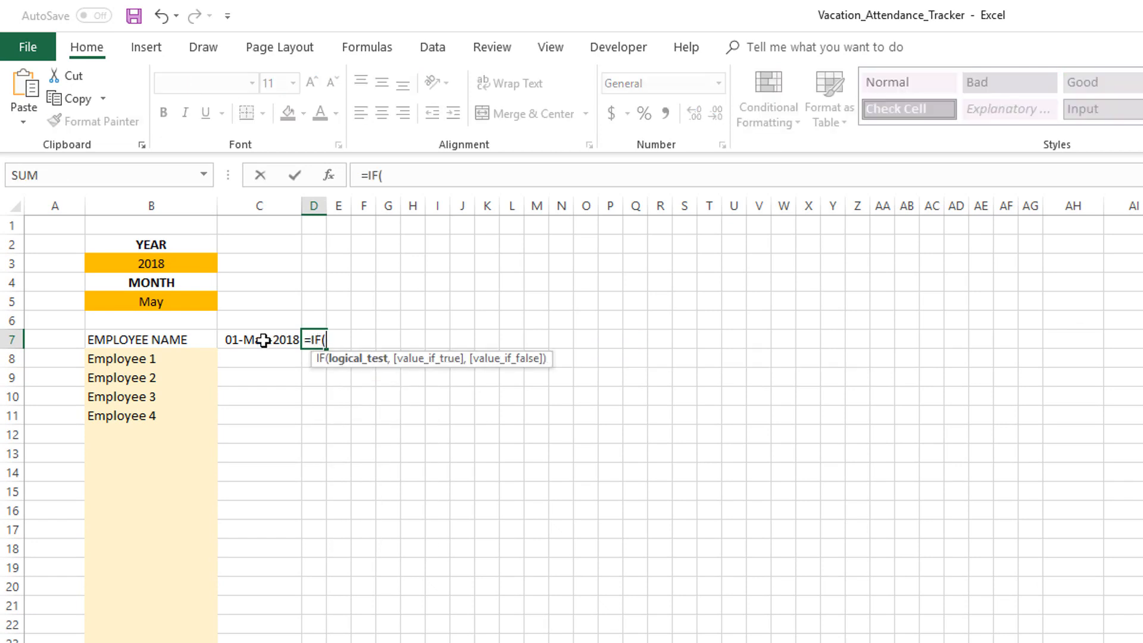
pyautogui.click(264, 340)
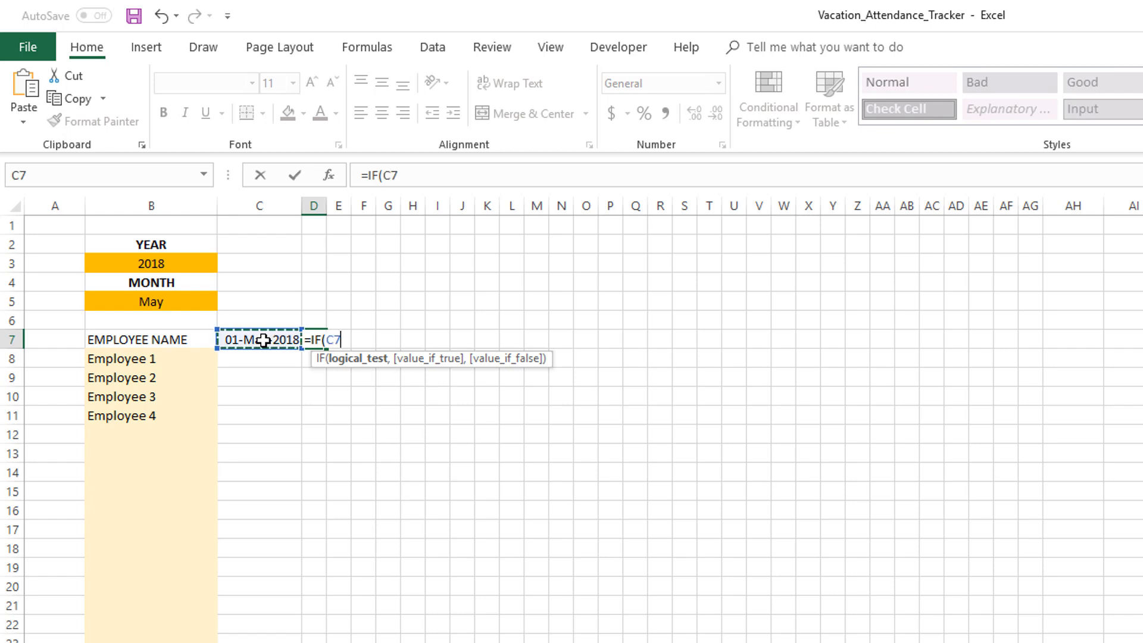
pyautogui.write('+1')
pyautogui.click(445, 176)
pyautogui.write('<')
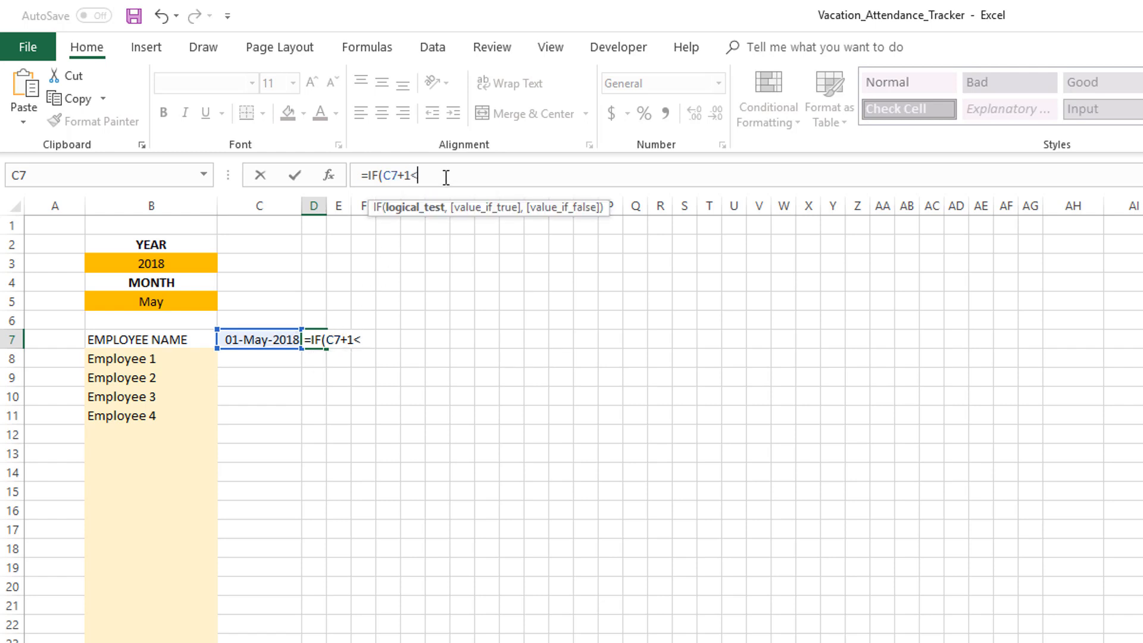
pyautogui.write('=EOMONTH')
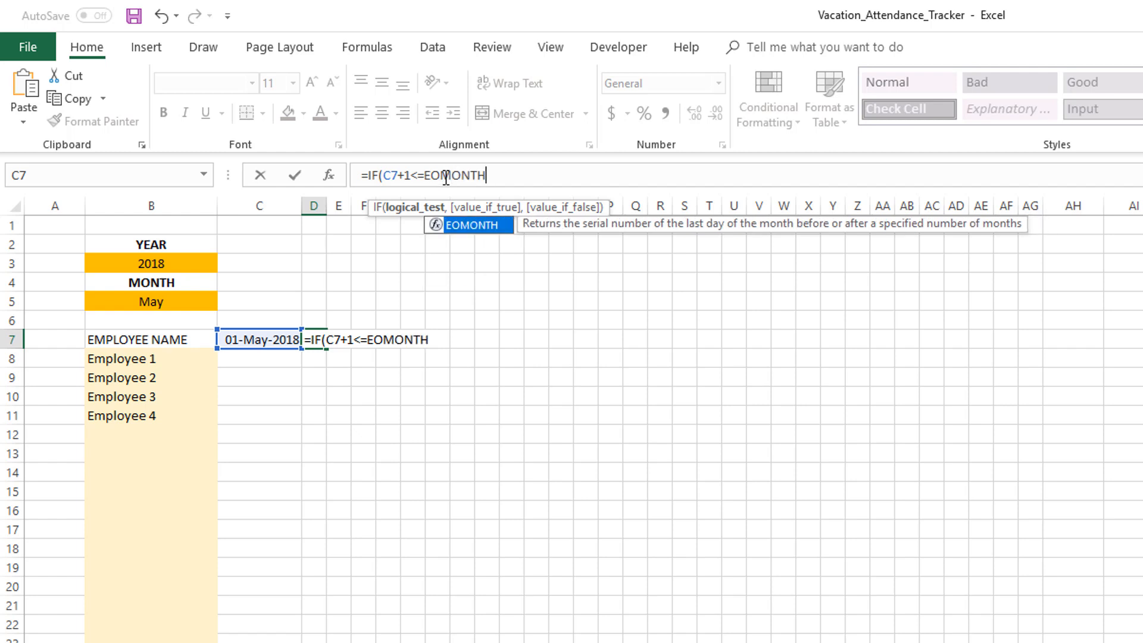
pyautogui.write('(')
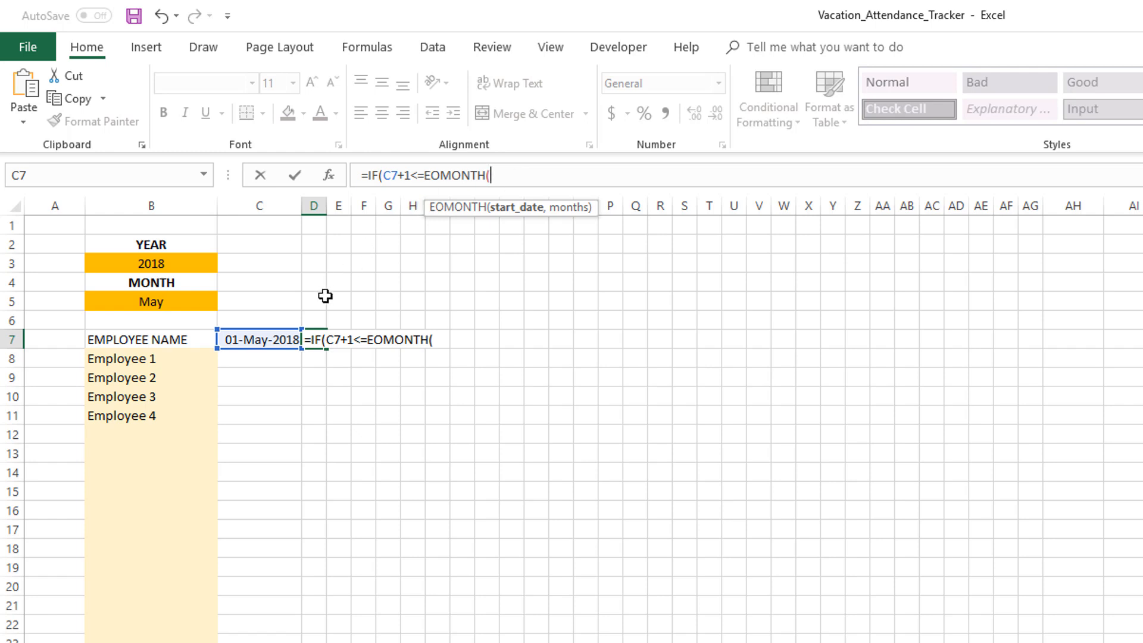
pyautogui.click(280, 340)
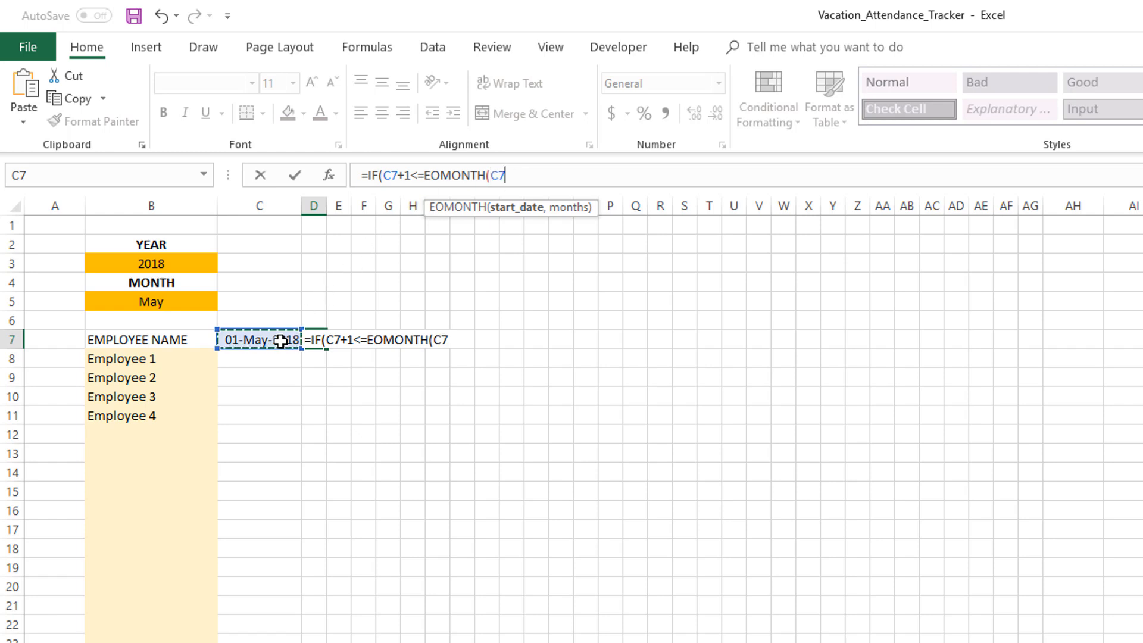
pyautogui.click(494, 174)
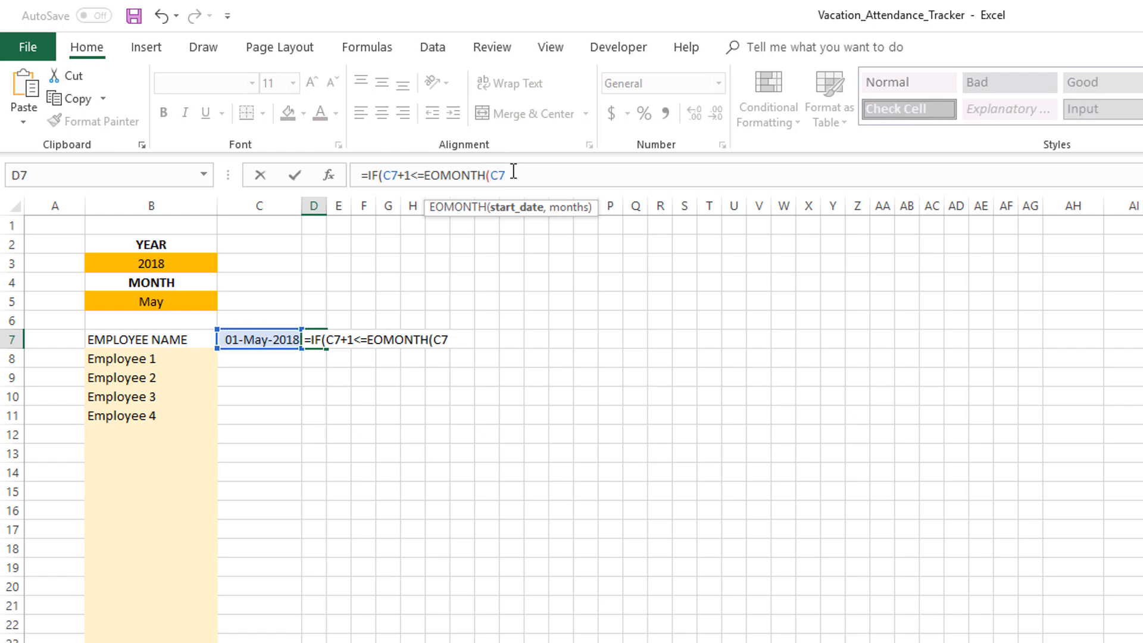
pyautogui.write('$')
pyautogui.press('Right')
pyautogui.write('$')
pyautogui.press('Right')
pyautogui.write(',')
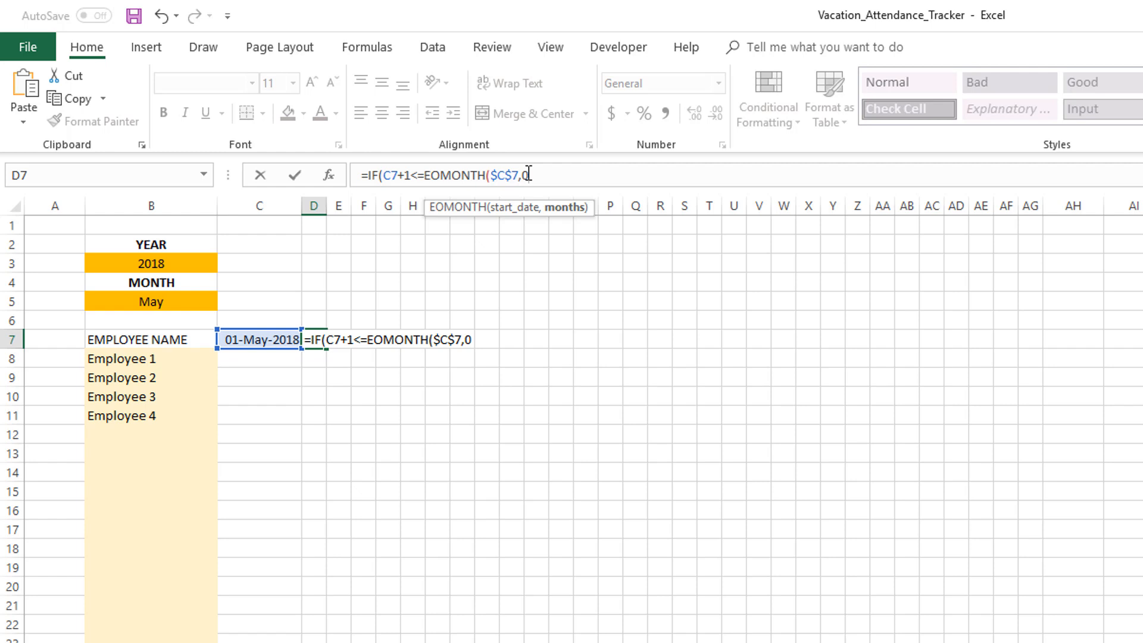
pyautogui.write(')')
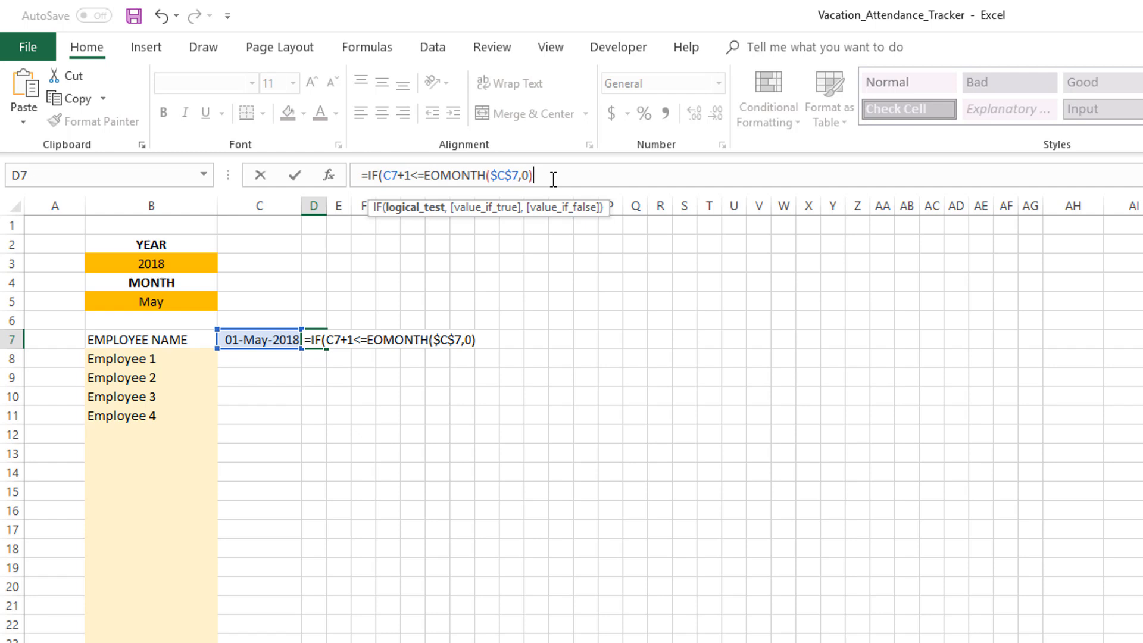
pyautogui.write(',')
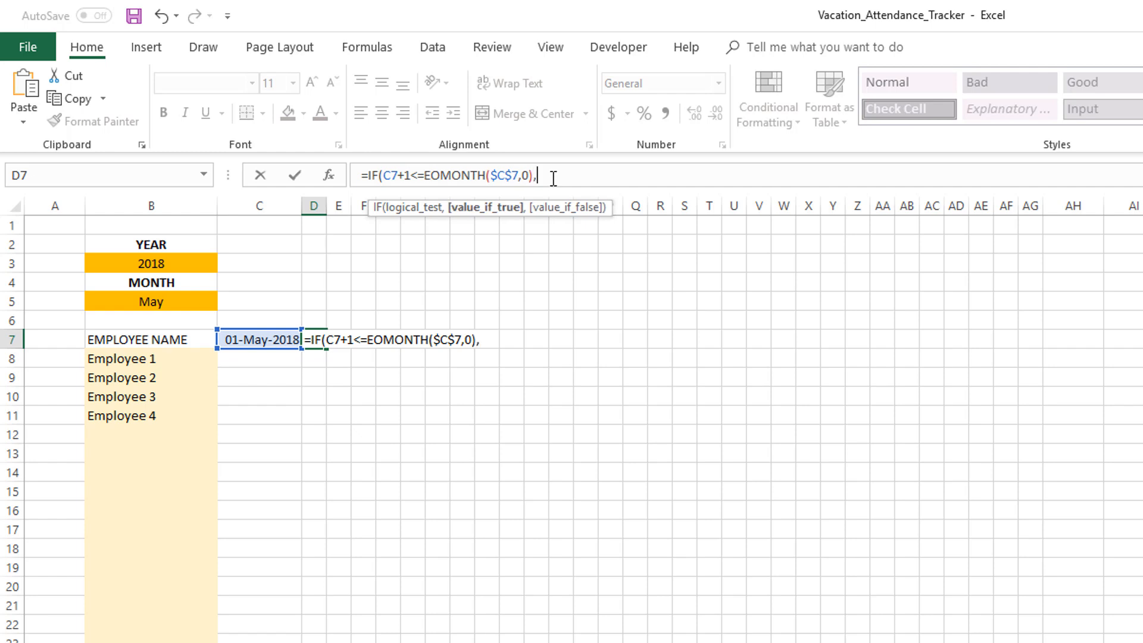
pyautogui.write('C7+1')
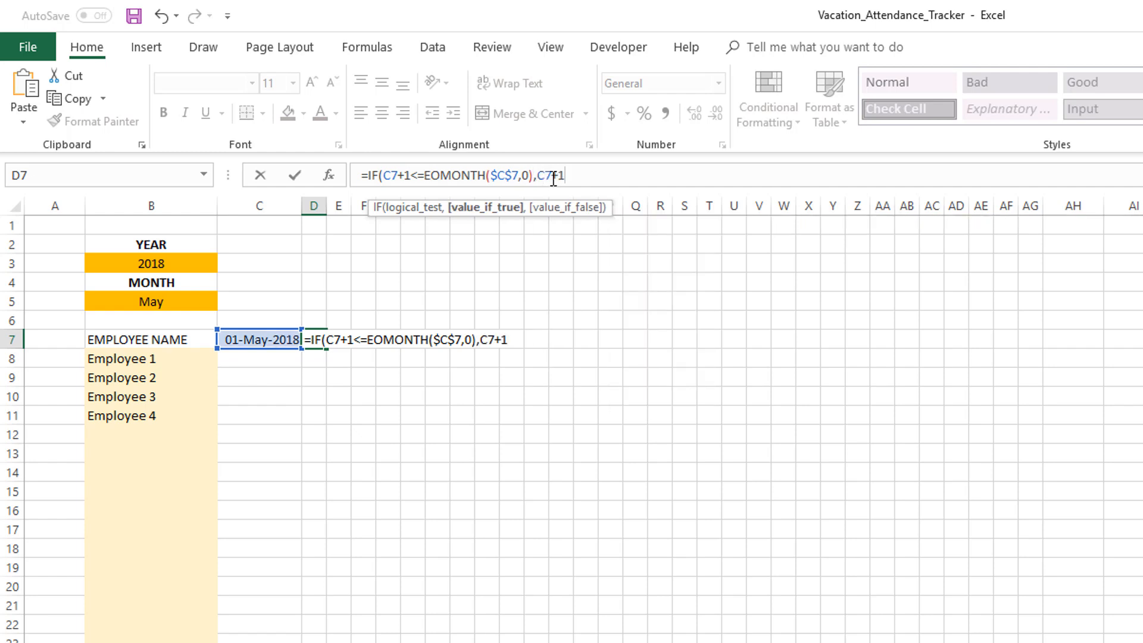
pyautogui.write(',')
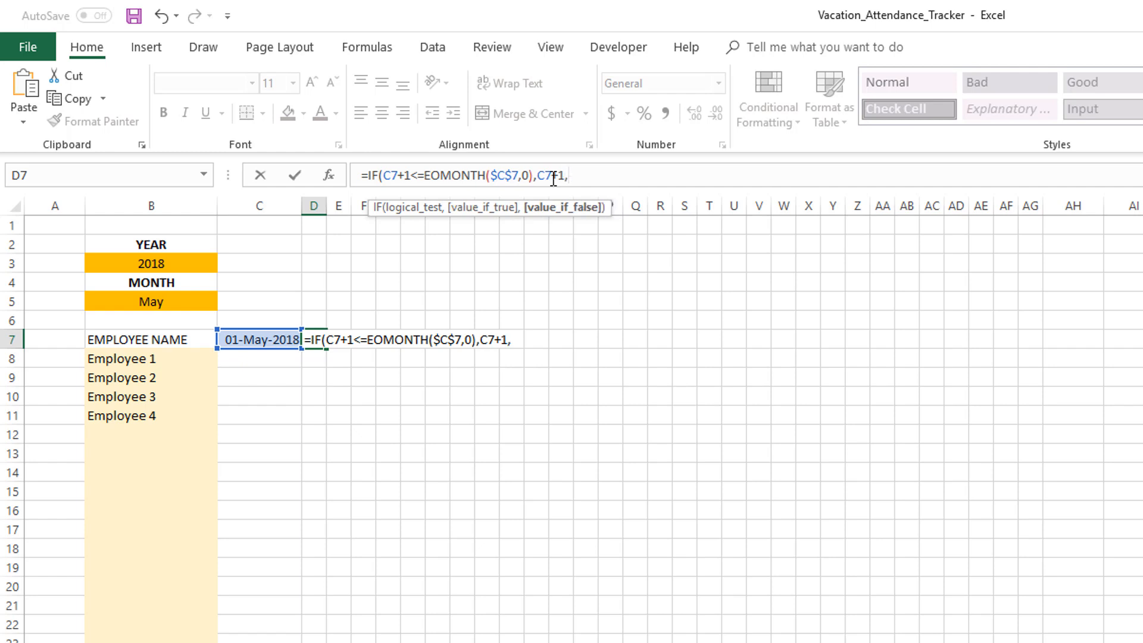
pyautogui.write('"")')
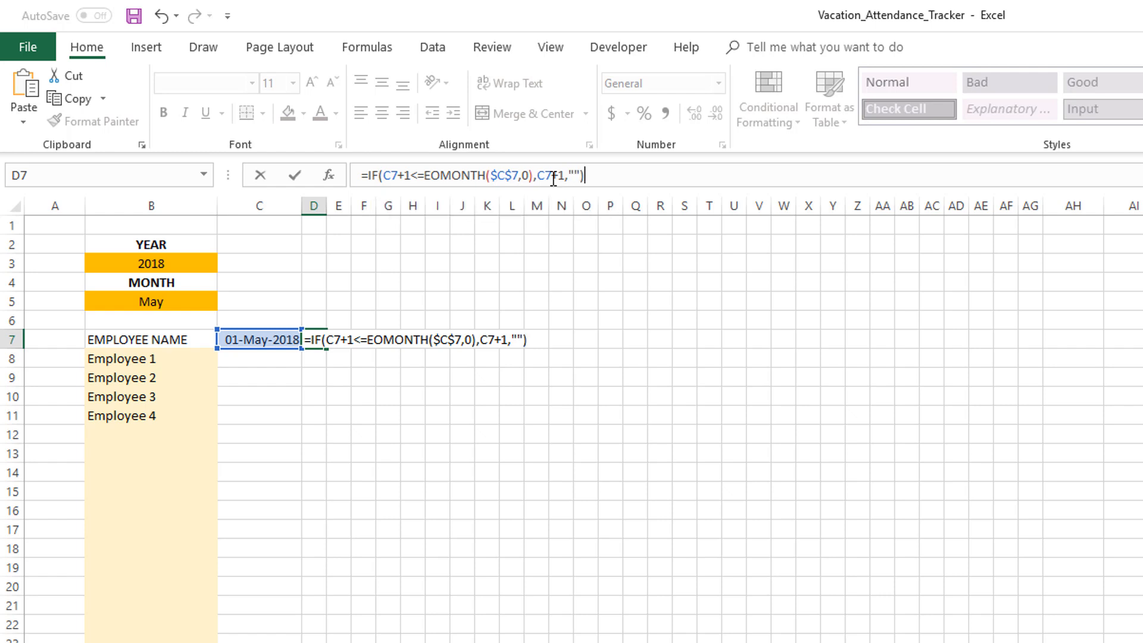
pyautogui.press('Return')
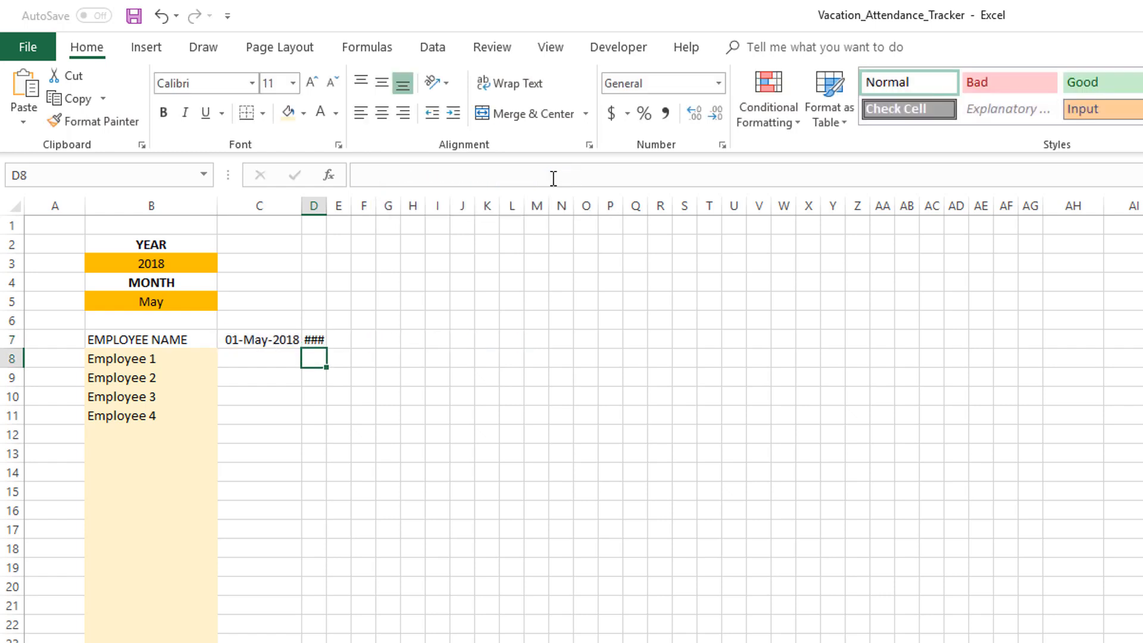
# Fill the D7 formula across the range D7:AG7 at once
pyautogui.press('Up')
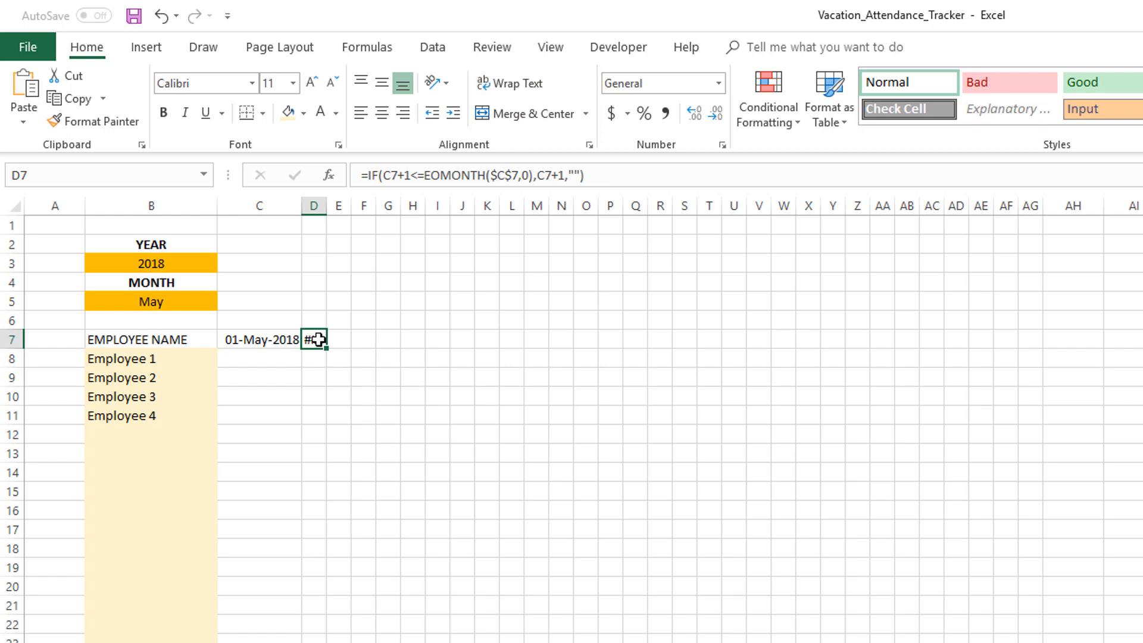
pyautogui.keyDown('shift'); pyautogui.click(1031, 340); pyautogui.keyUp('shift')
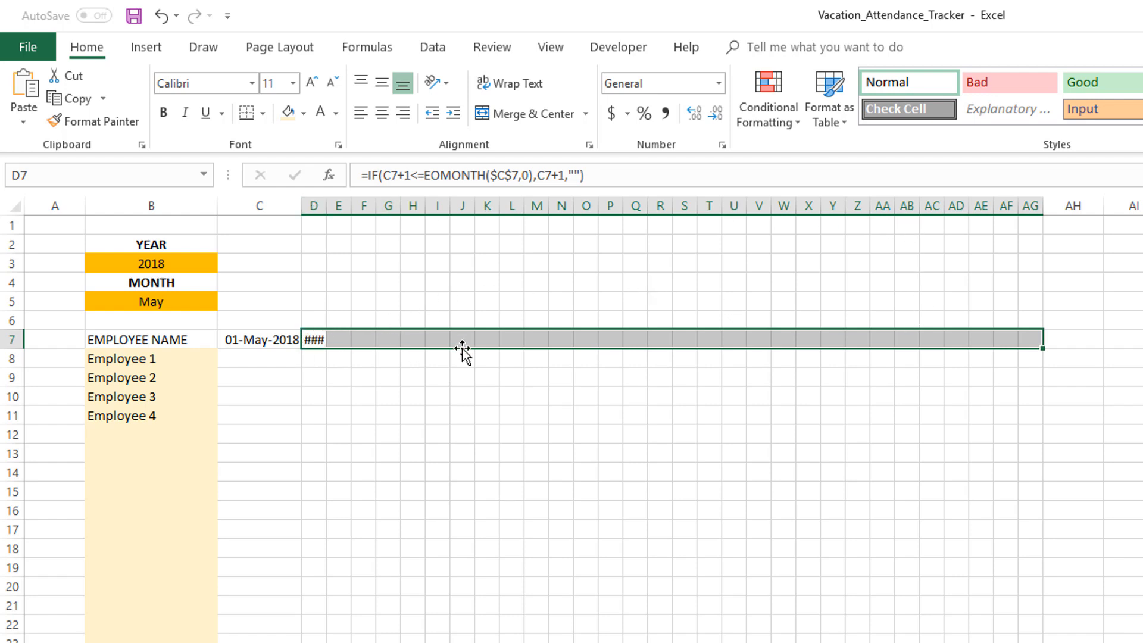
pyautogui.click(646, 179)
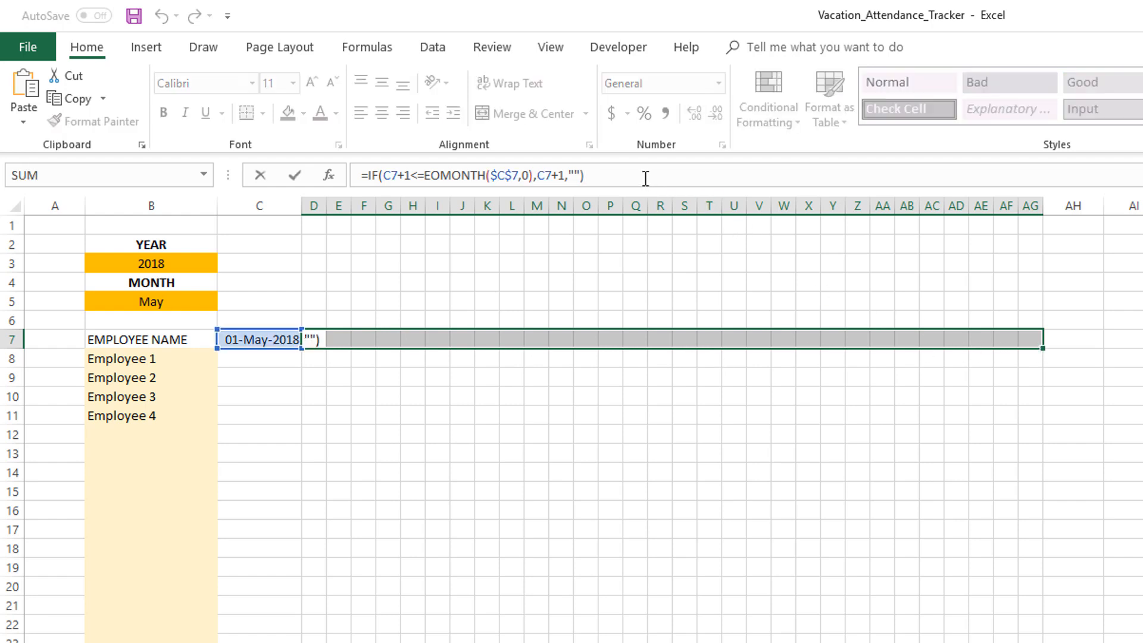
pyautogui.hotkey('ctrl', 'Return')
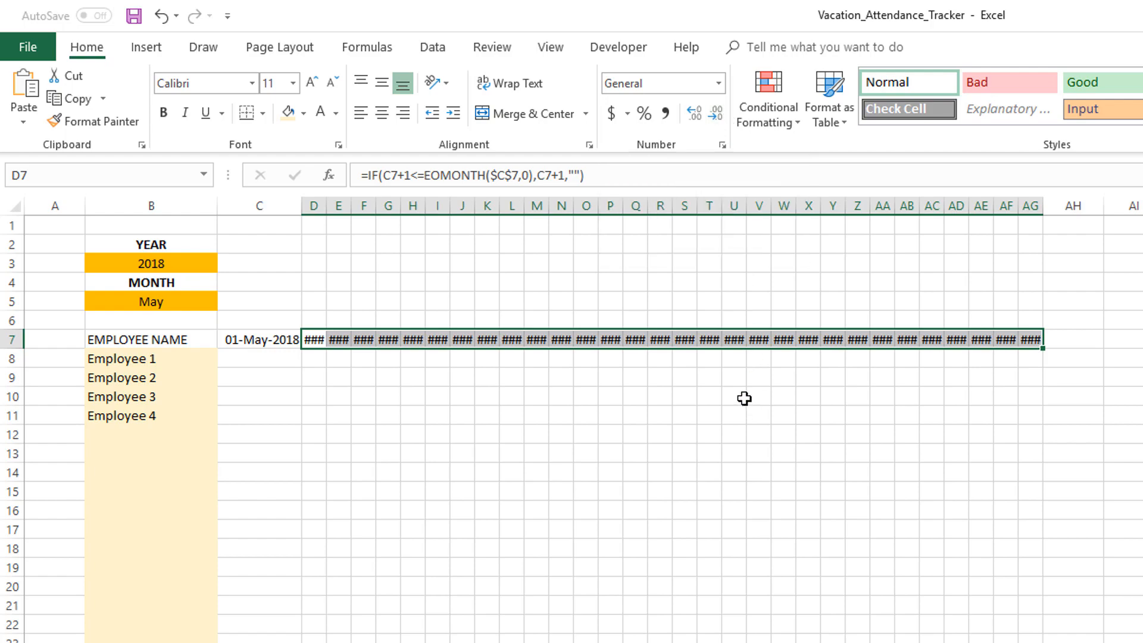
# Give the day cells D7:AG7 the custom number format dd and center them
pyautogui.hotkey('ctrl', '1')
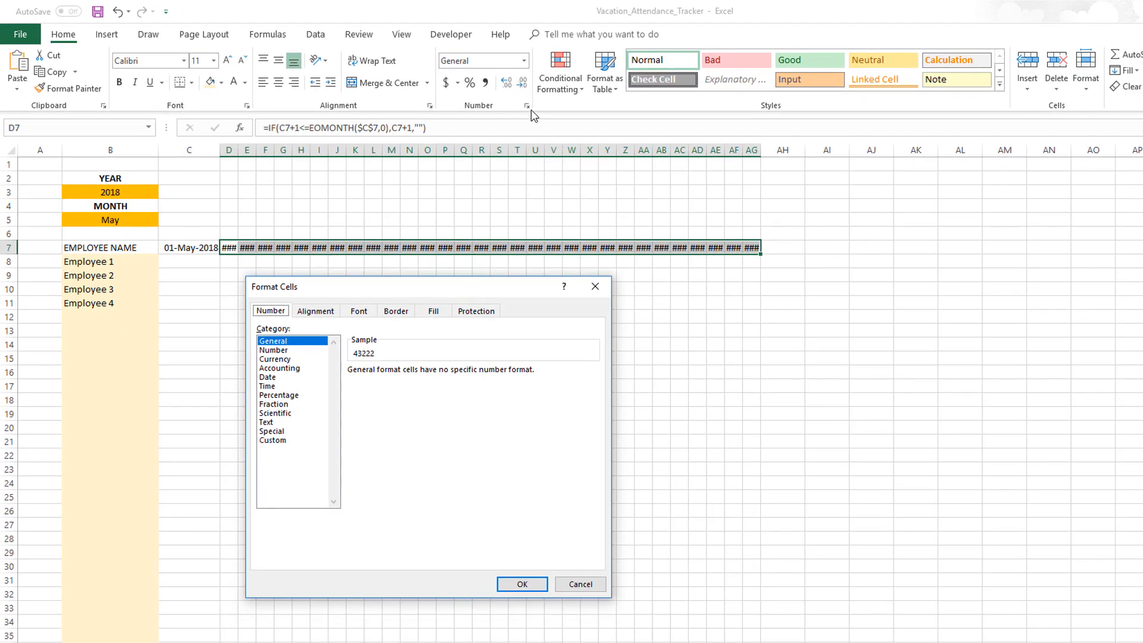
pyautogui.moveTo(390, 296); pyautogui.dragTo(390, 290)
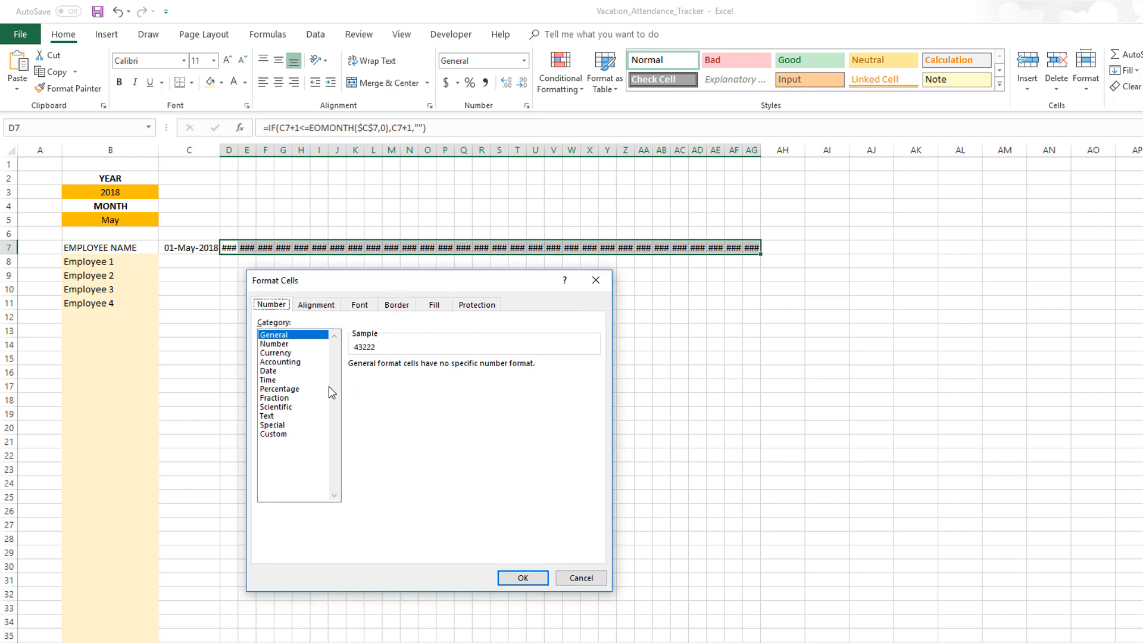
pyautogui.click(276, 372)
pyautogui.click(280, 435)
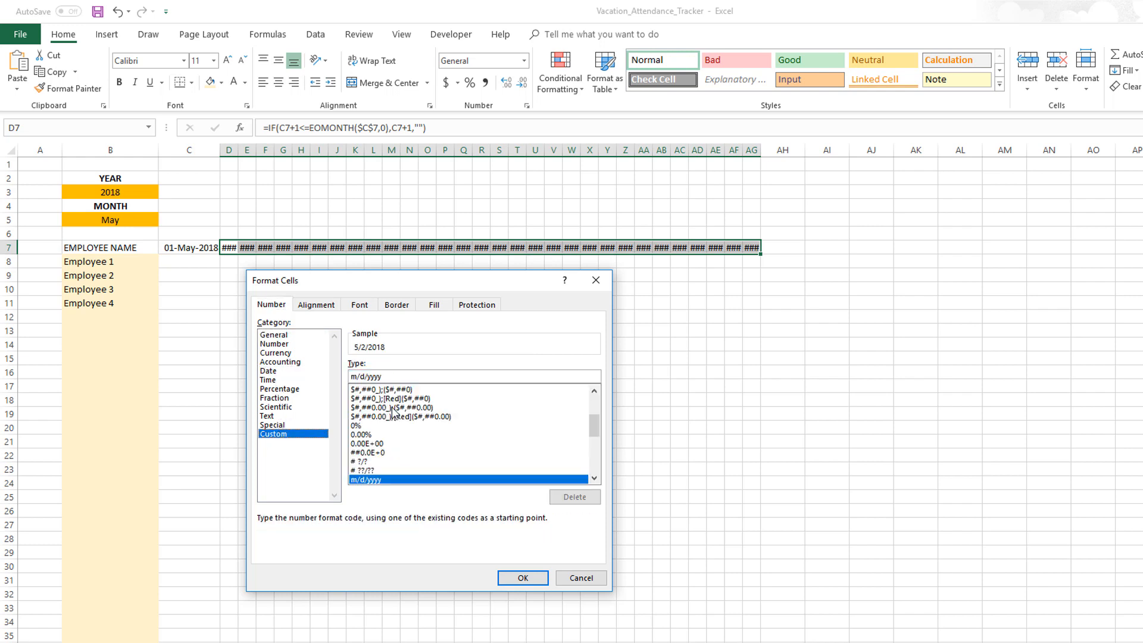
pyautogui.moveTo(411, 376); pyautogui.dragTo(351, 375)
pyautogui.write('dd')
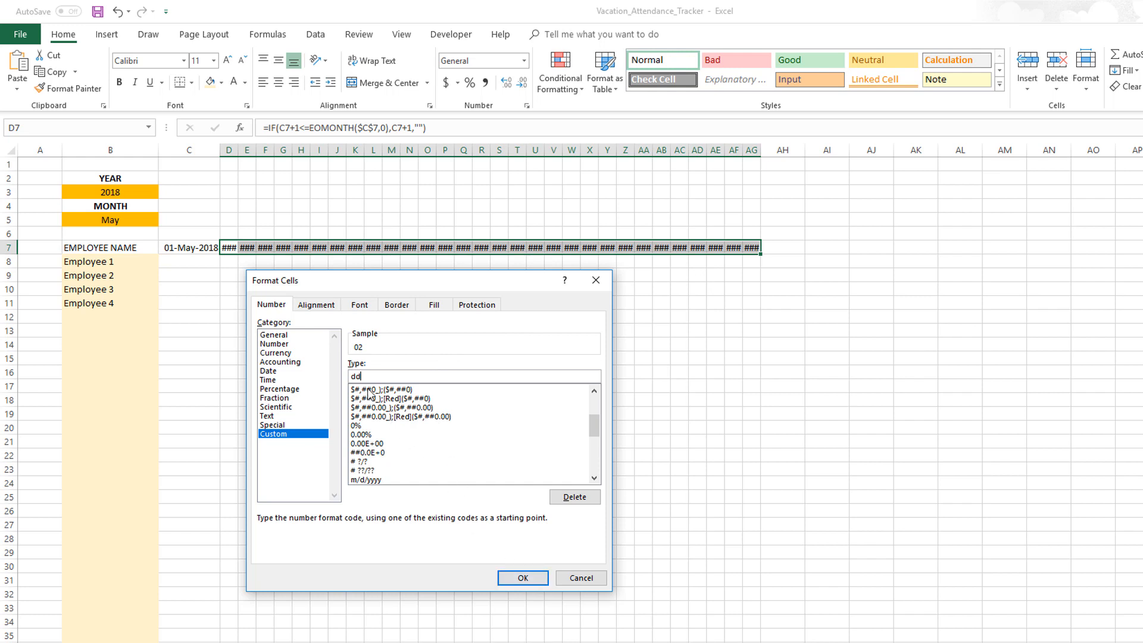
pyautogui.click(523, 578)
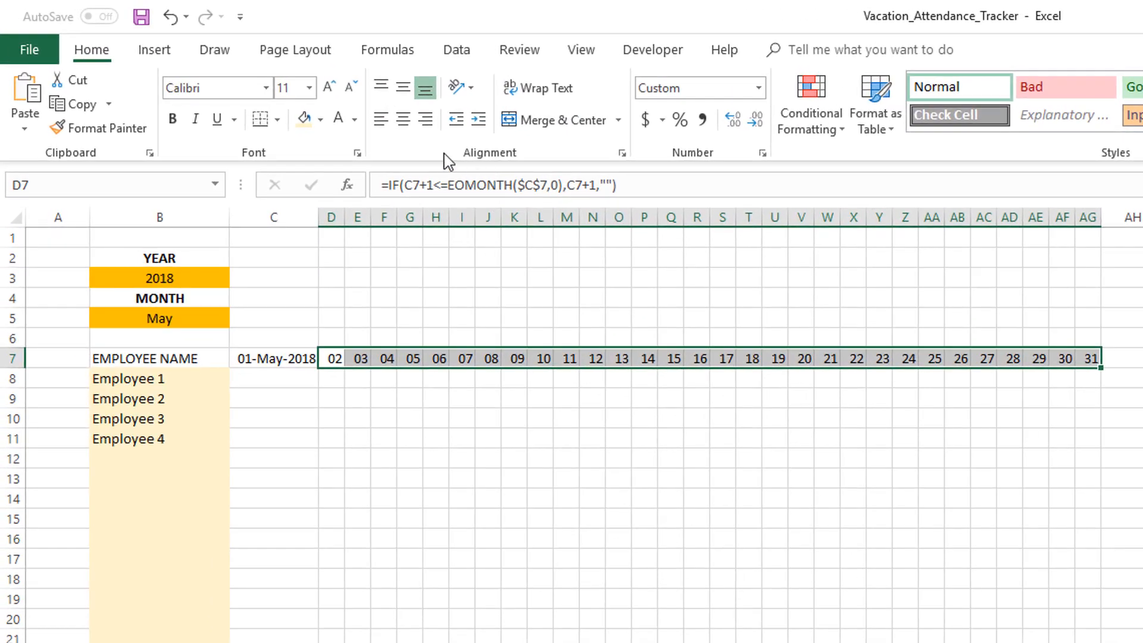
pyautogui.click(403, 120)
pyautogui.click(819, 439)
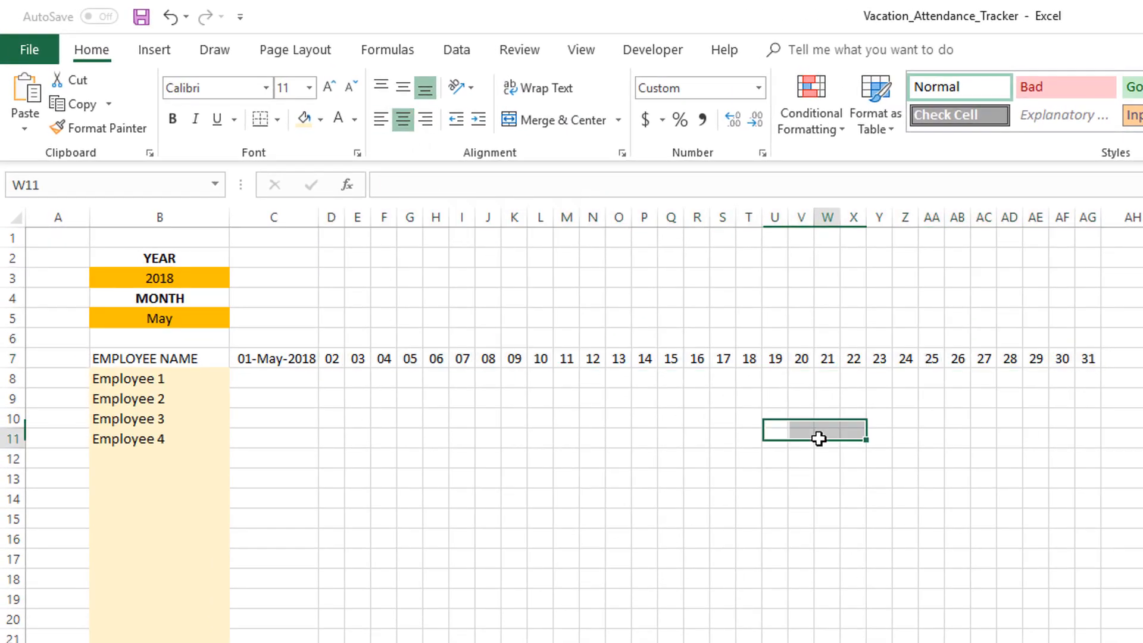
# Switch the month input to February to test the header row
pyautogui.click(214, 317)
pyautogui.click(237, 318)
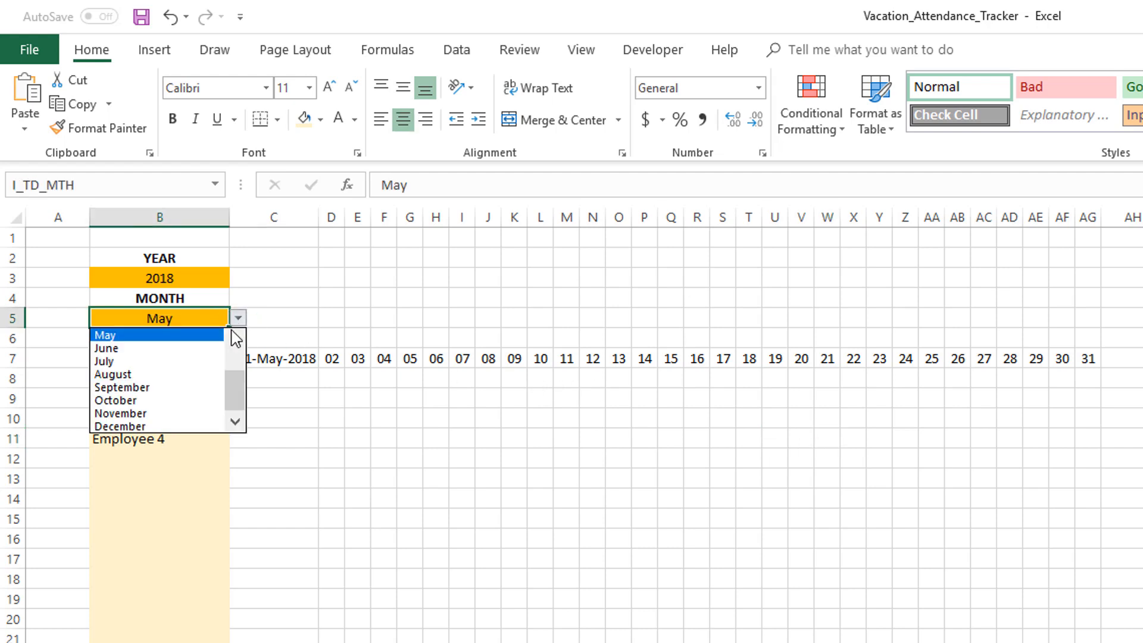
pyautogui.click(238, 365)
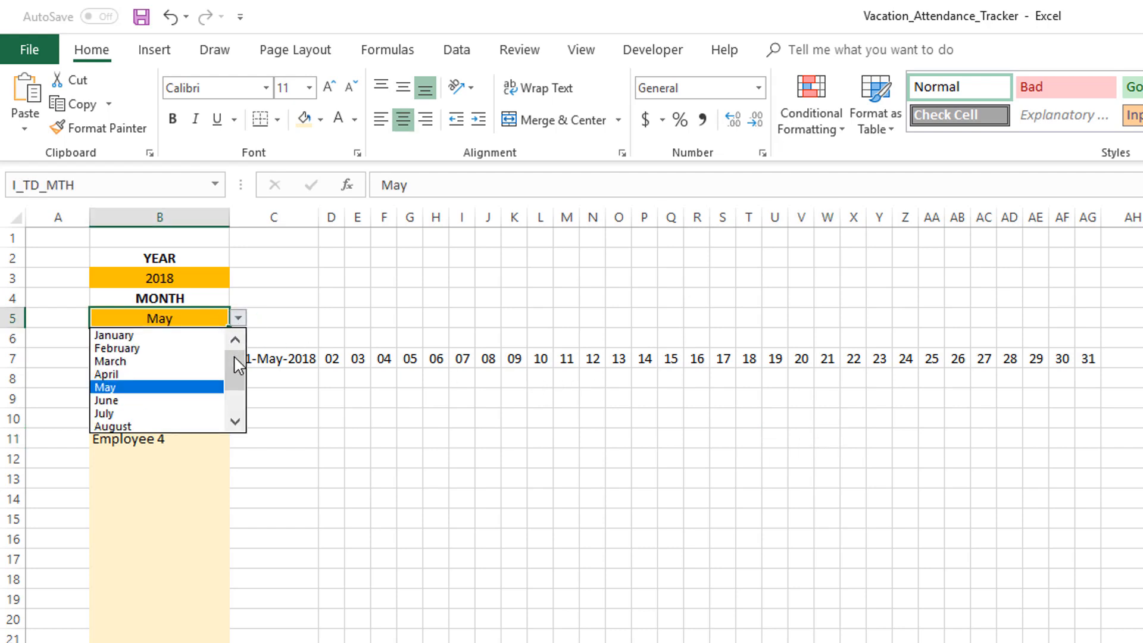
pyautogui.click(203, 349)
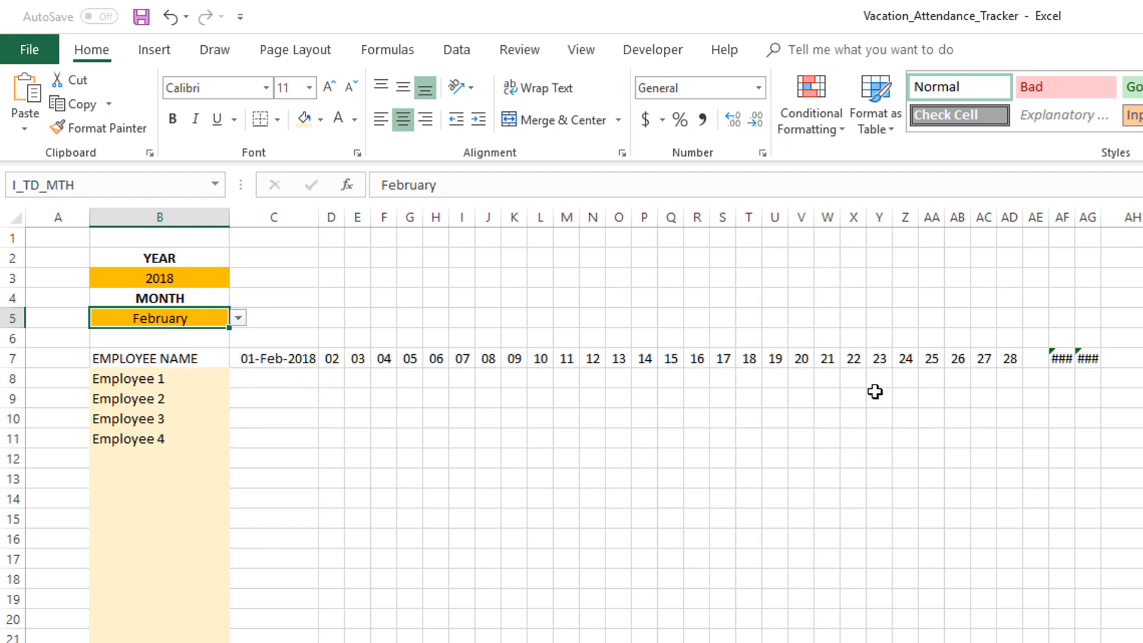
# Wrap the D7 formula in IFERROR with an empty-text fallback: =IFERROR(IF(C7+1<=EOMONTH($C$7,0),C7+1,""),"")
pyautogui.click(1014, 359)
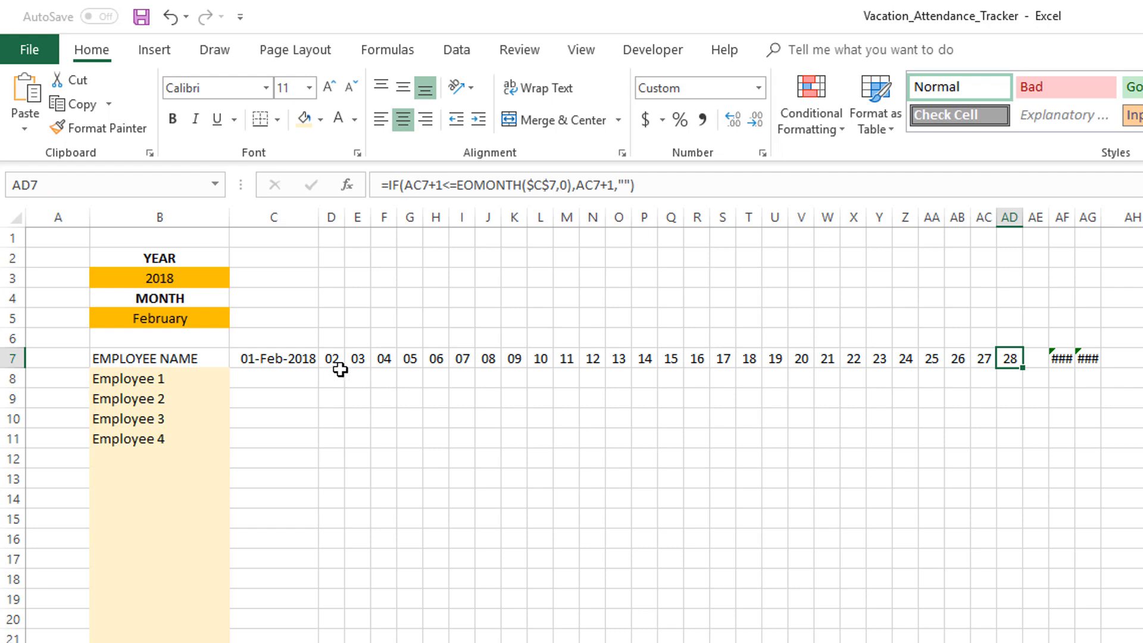
pyautogui.moveTo(335, 359); pyautogui.dragTo(1084, 357)
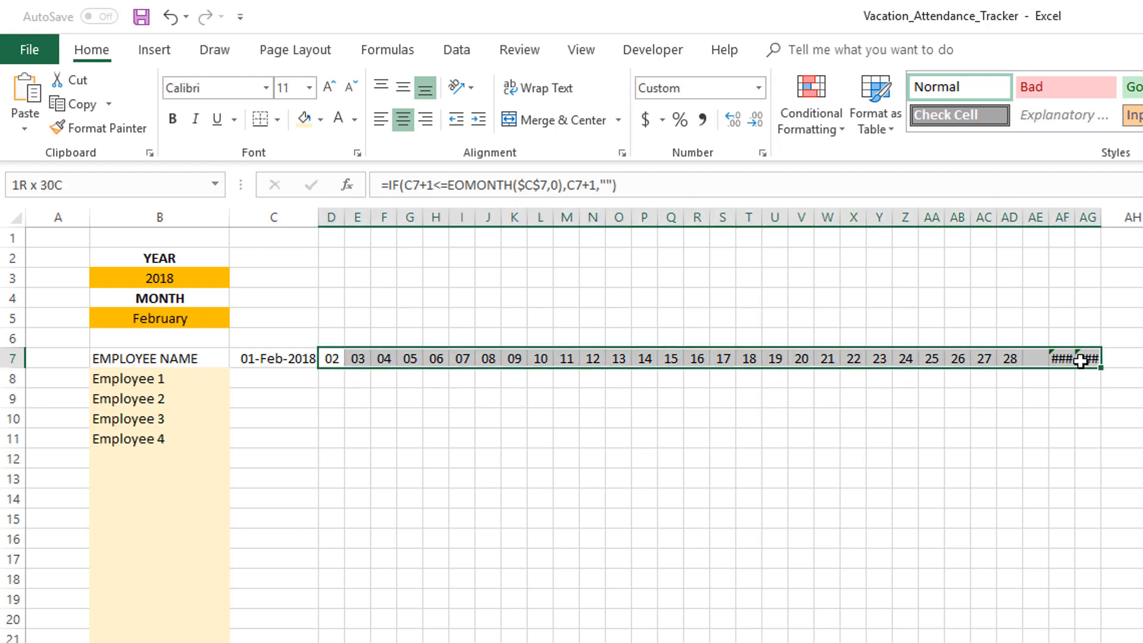
pyautogui.click(389, 185)
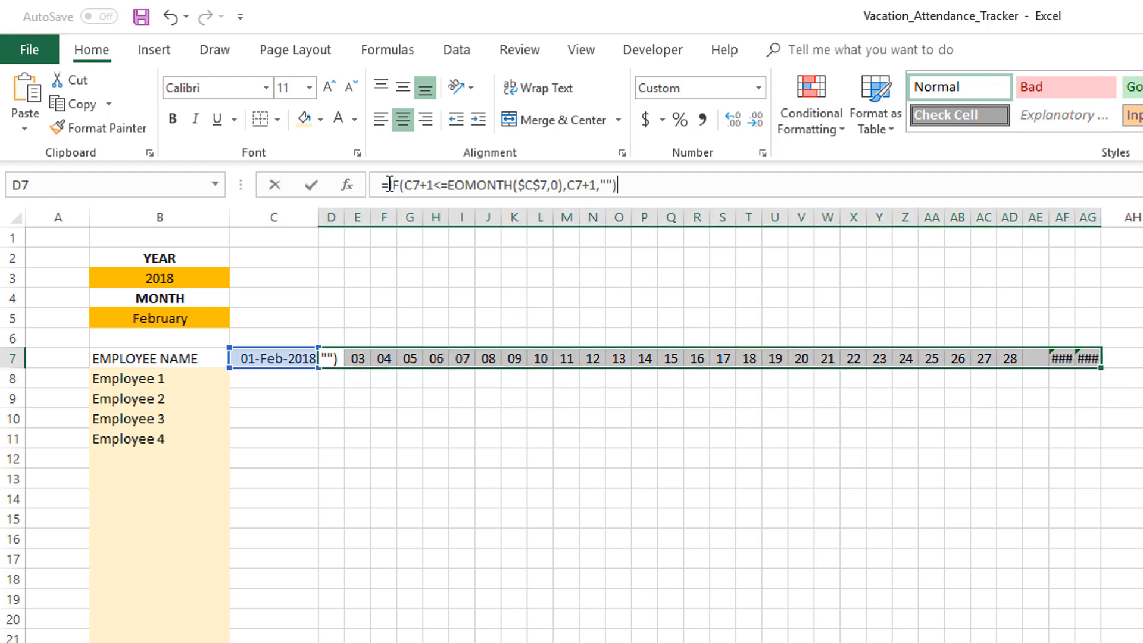
pyautogui.write('IFERROR(')
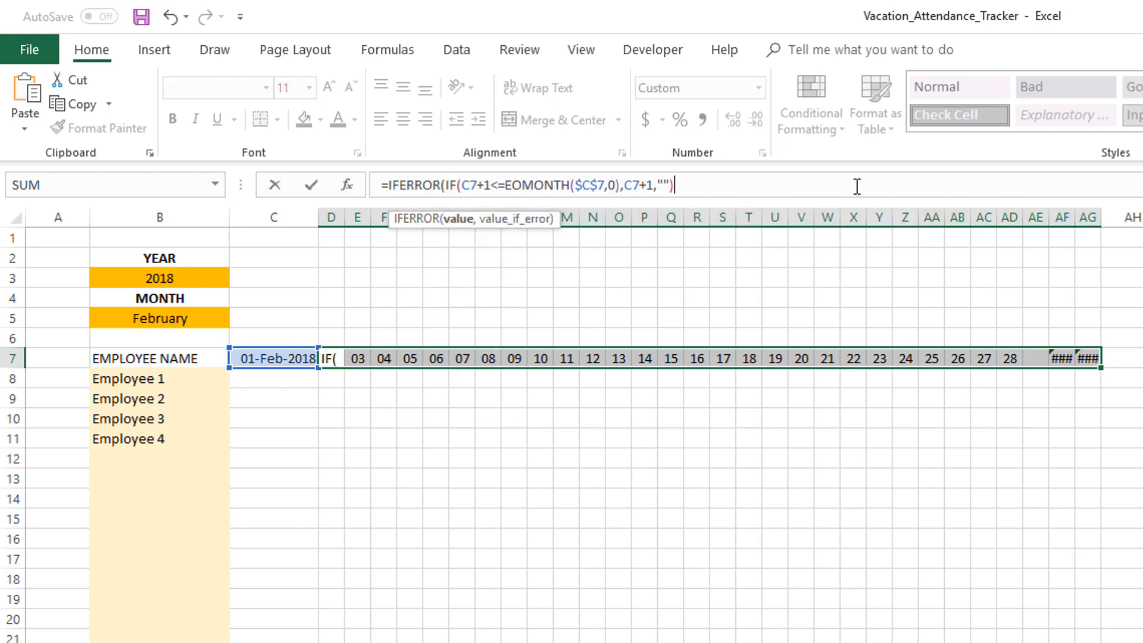
pyautogui.write(',""')
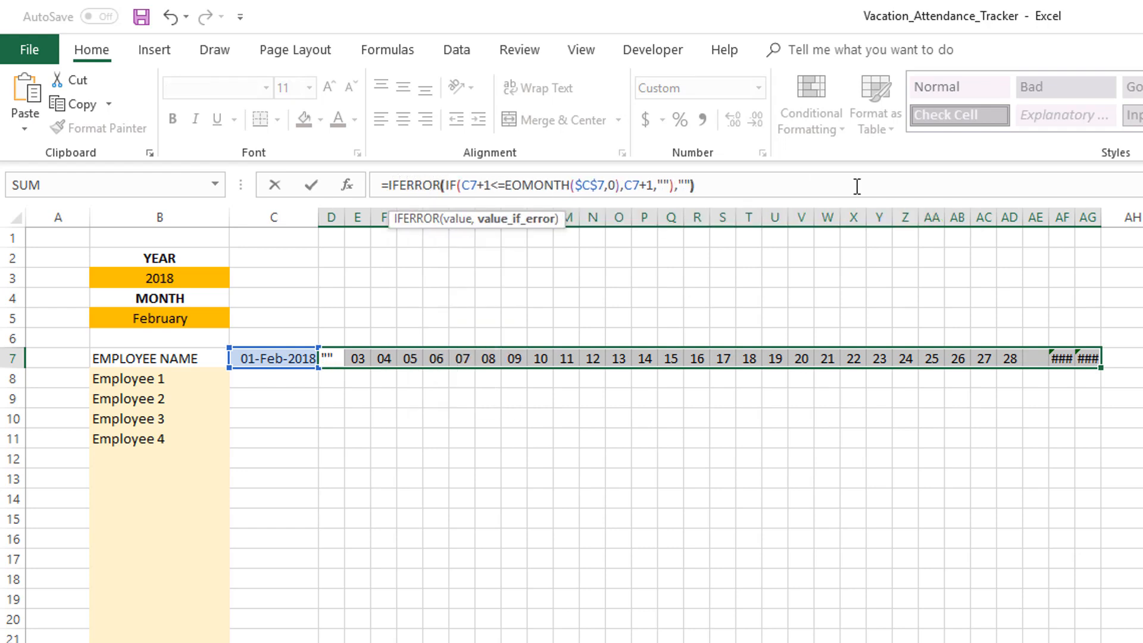
pyautogui.write(')')
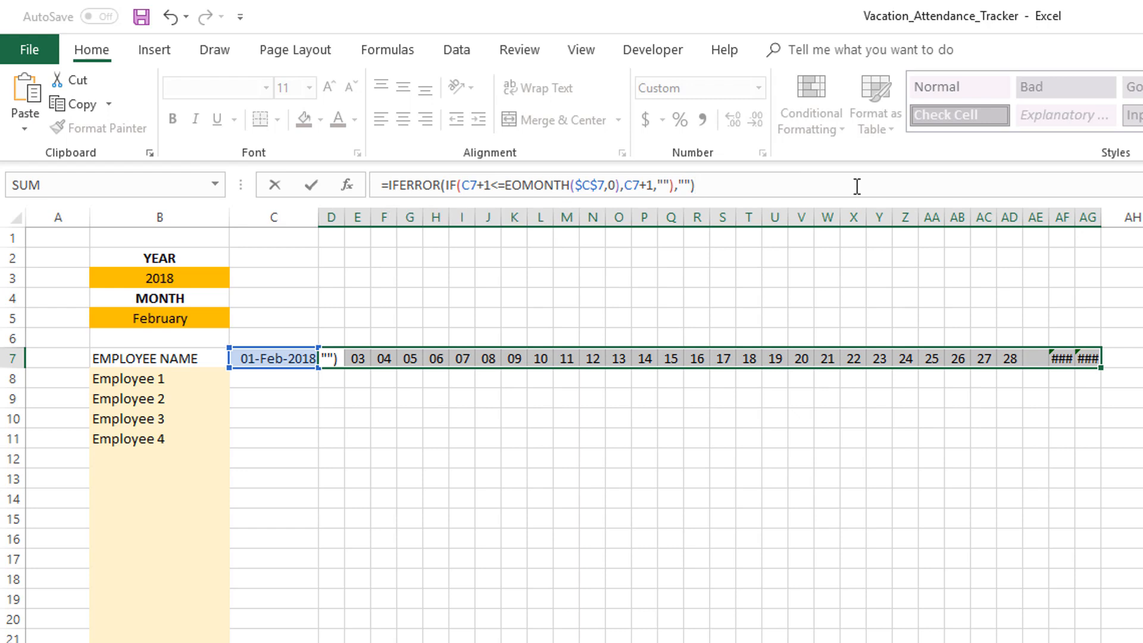
pyautogui.press('Return')
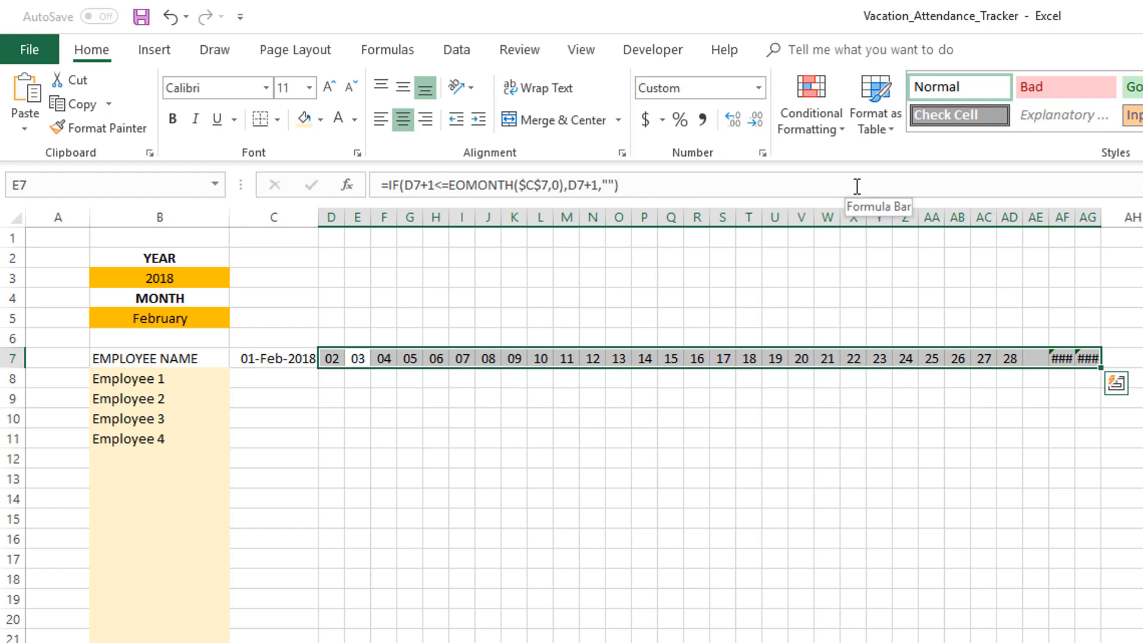
# Enter the IFERROR formula into the whole range D7:AG7 at once
pyautogui.click(462, 418)
pyautogui.moveTo(335, 361); pyautogui.dragTo(1088, 358)
pyautogui.click(695, 187)
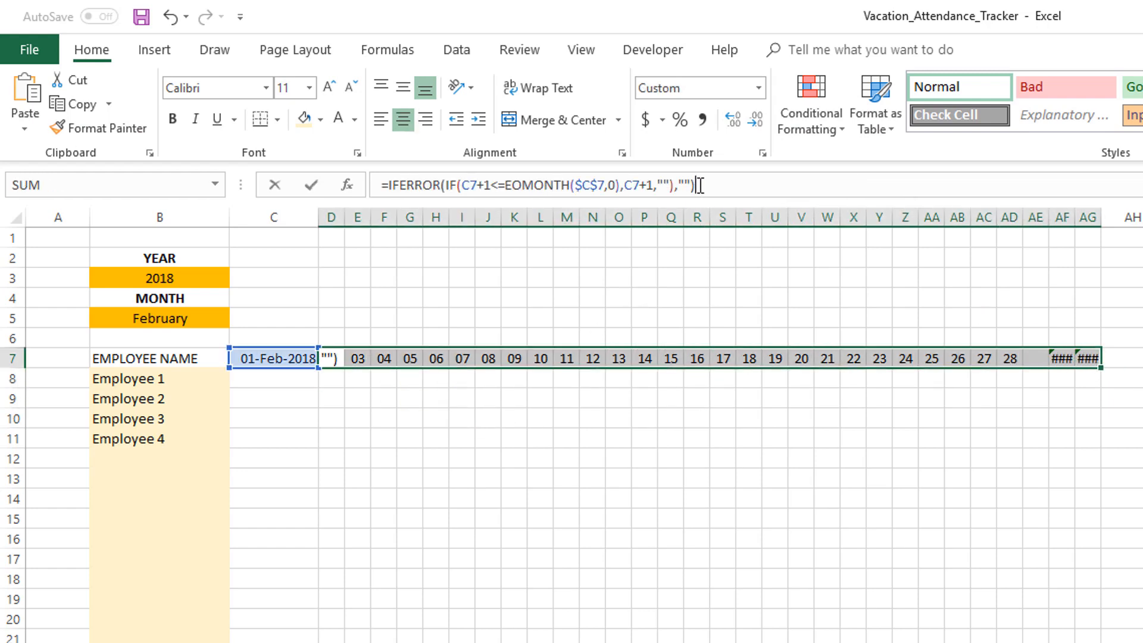
pyautogui.hotkey('ctrl', 'Return')
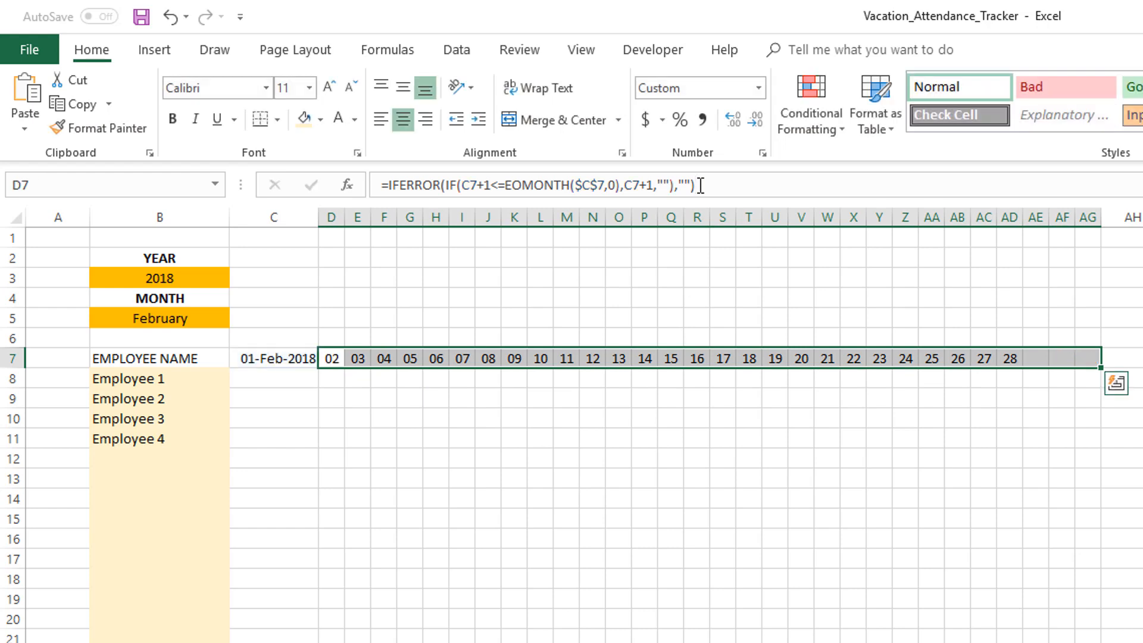
pyautogui.click(420, 476)
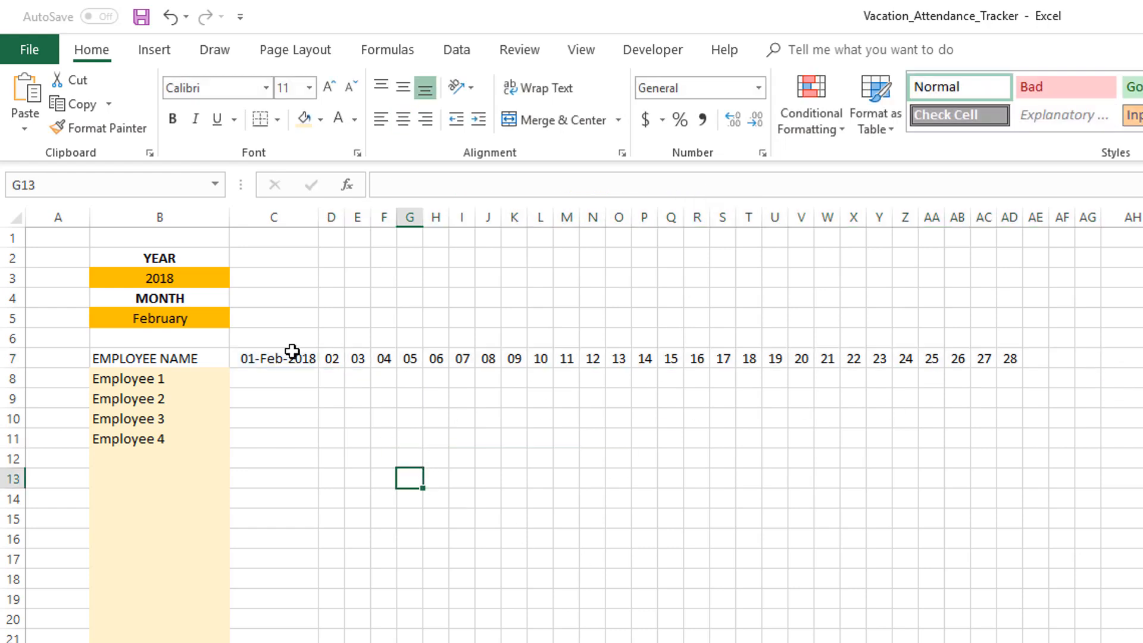
# Test the header by switching the month to March and then to April
pyautogui.click(220, 314)
pyautogui.click(238, 317)
pyautogui.click(186, 352)
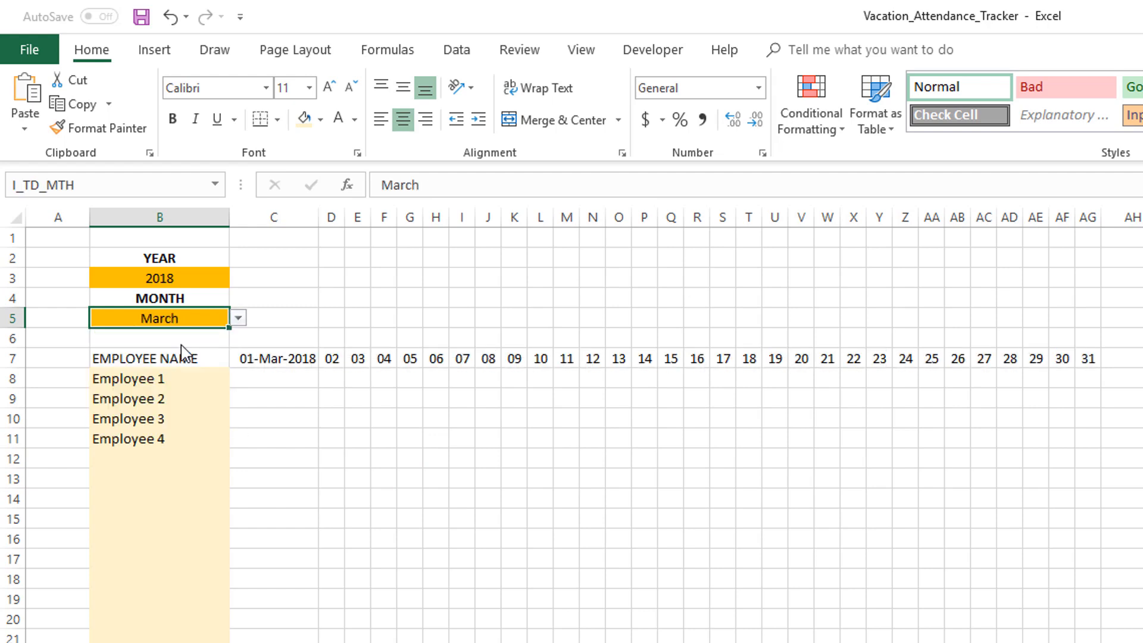
pyautogui.click(238, 318)
pyautogui.click(194, 349)
# Set the year input to 2020
pyautogui.click(211, 281)
pyautogui.click(205, 316)
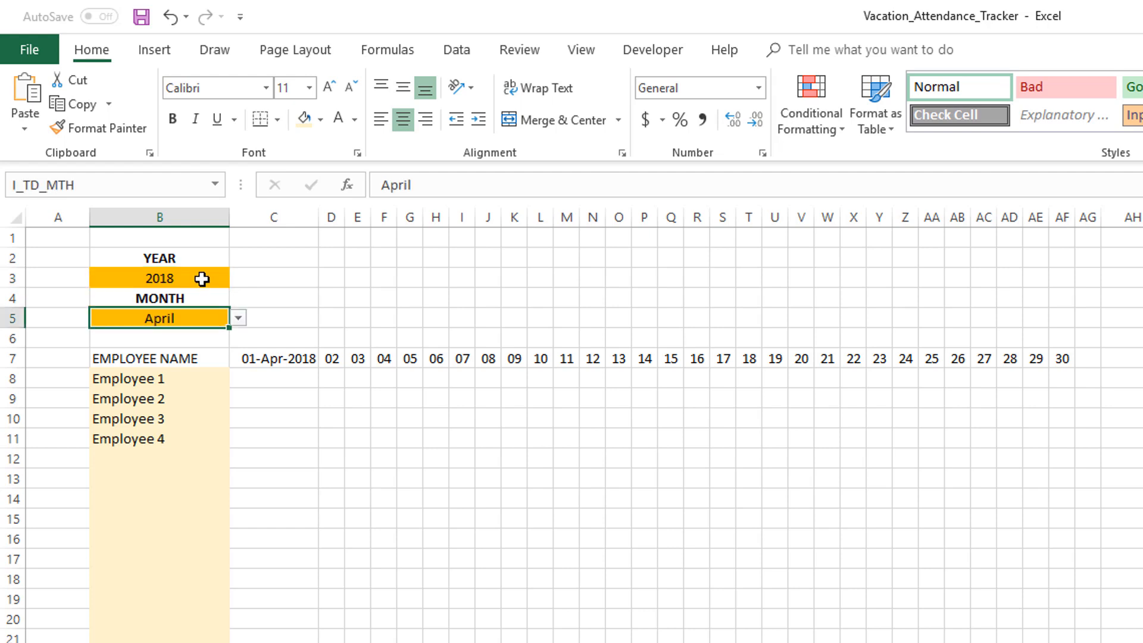
pyautogui.click(202, 280)
pyautogui.write('2020')
pyautogui.press('Return')
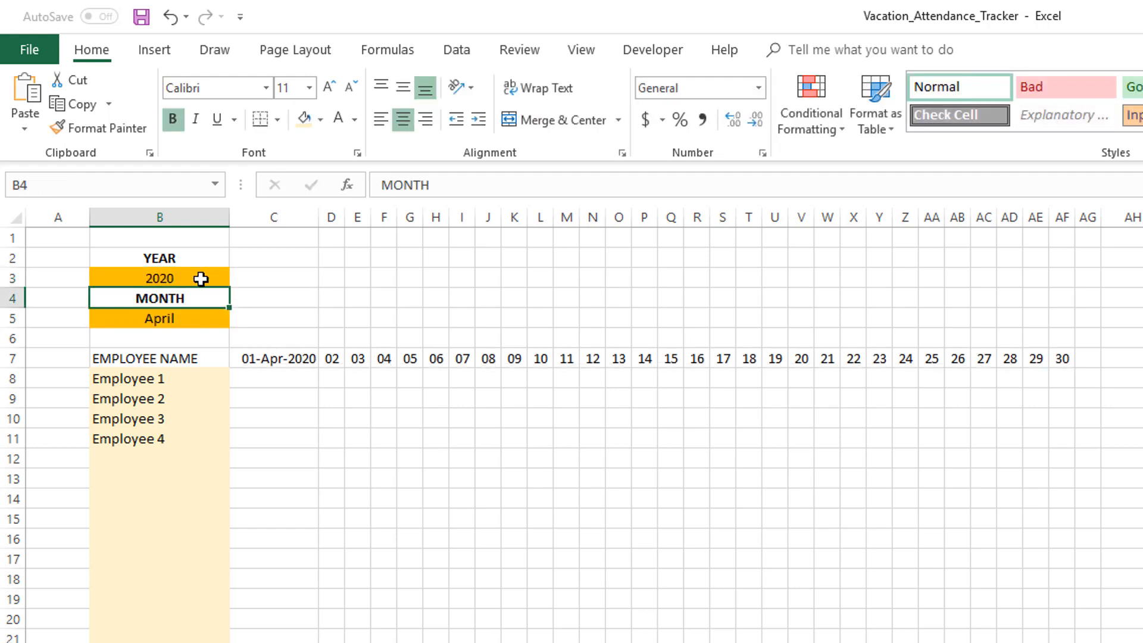
# Switch the month to February to check the leap-year dates
pyautogui.click(218, 318)
pyautogui.click(238, 318)
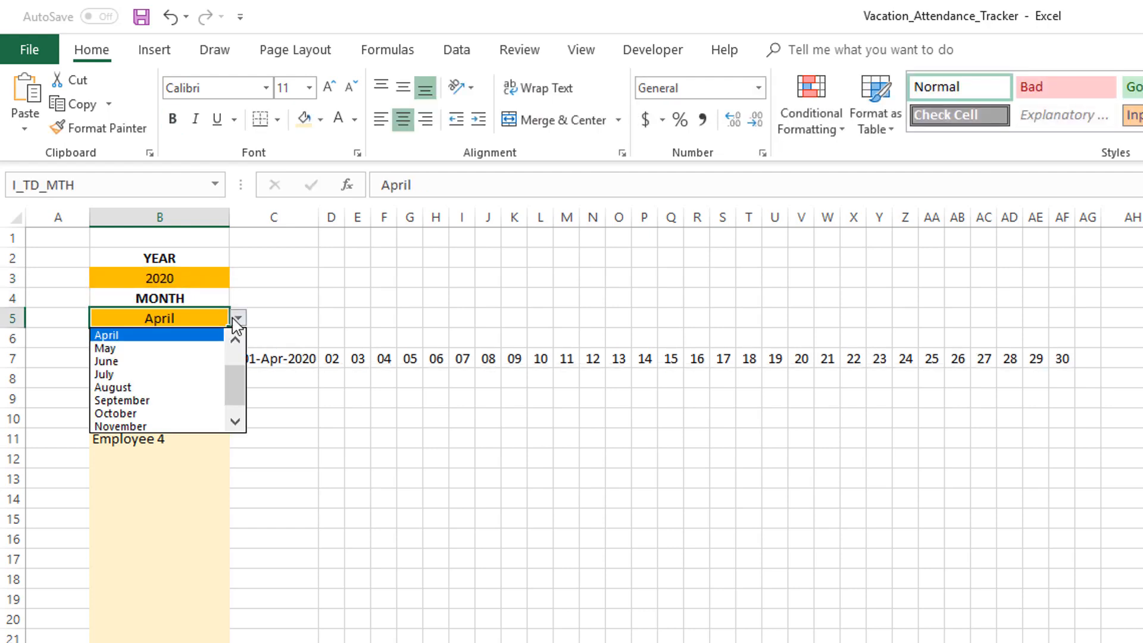
pyautogui.scroll(2, 240, 356)
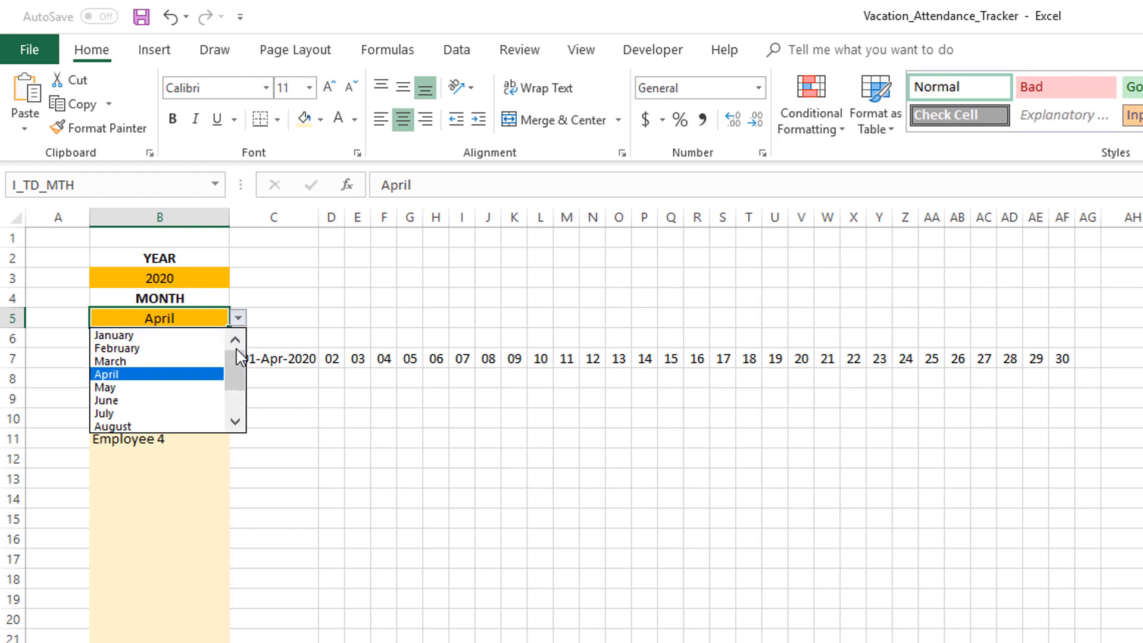
pyautogui.click(203, 352)
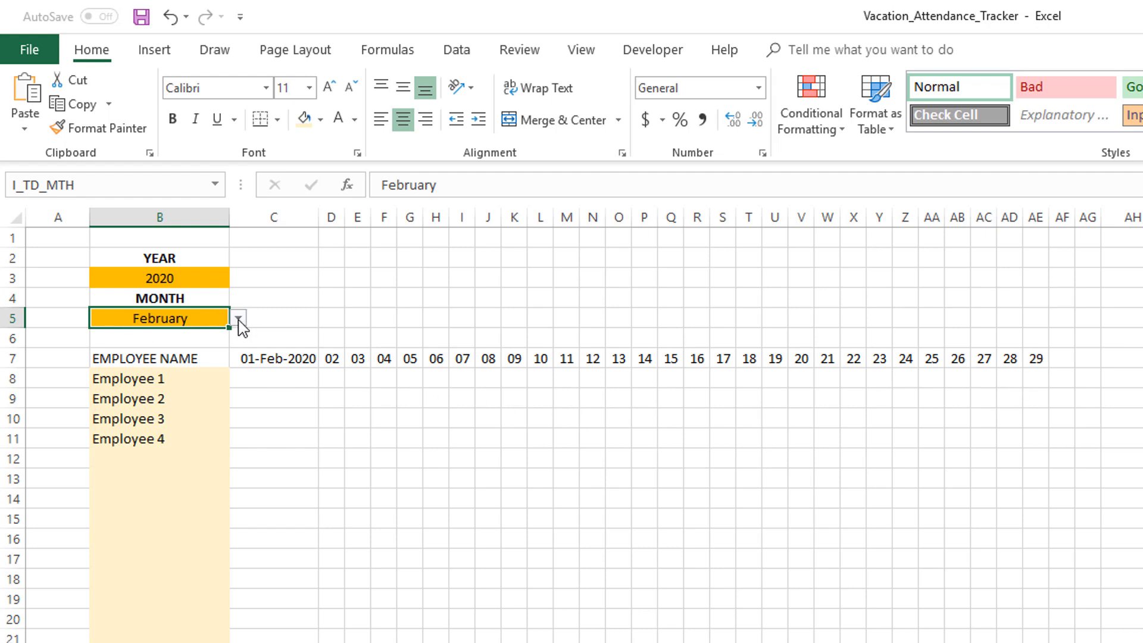
# Set the year back to 2018 and review the header row
pyautogui.click(208, 283)
pyautogui.write('2018')
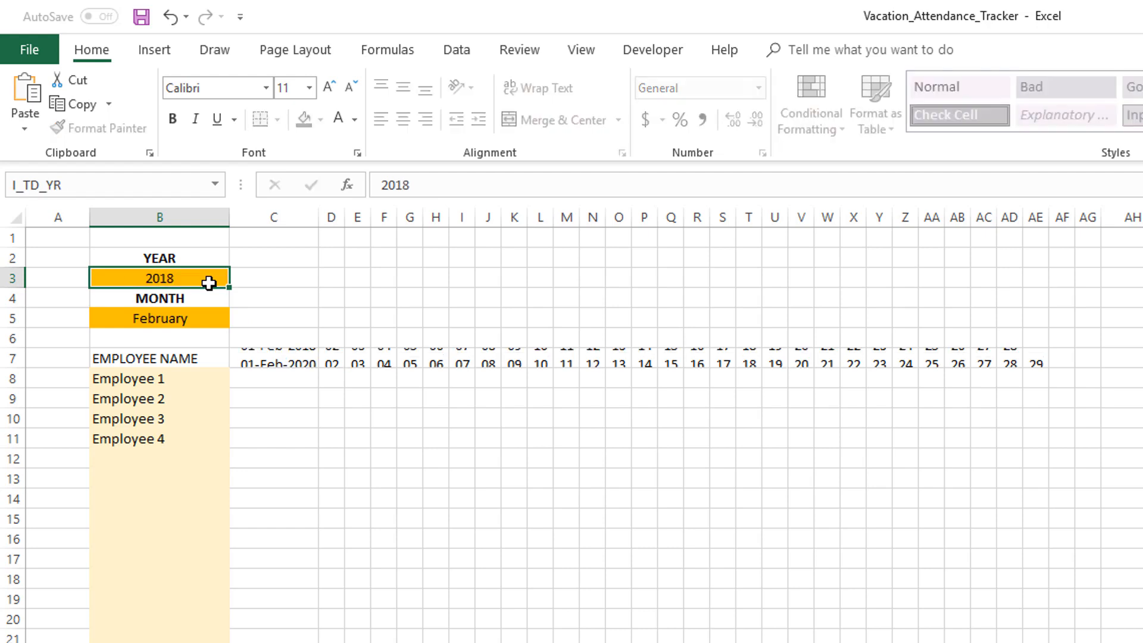
pyautogui.press('Return')
pyautogui.moveTo(340, 351); pyautogui.dragTo(1079, 354)
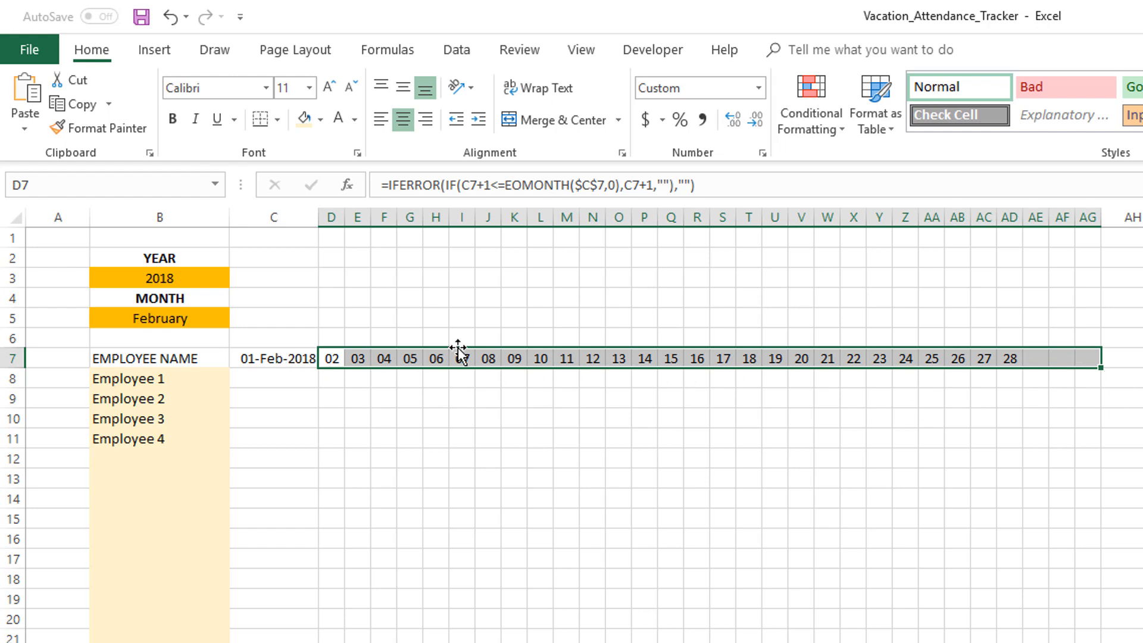
pyautogui.click(366, 384)
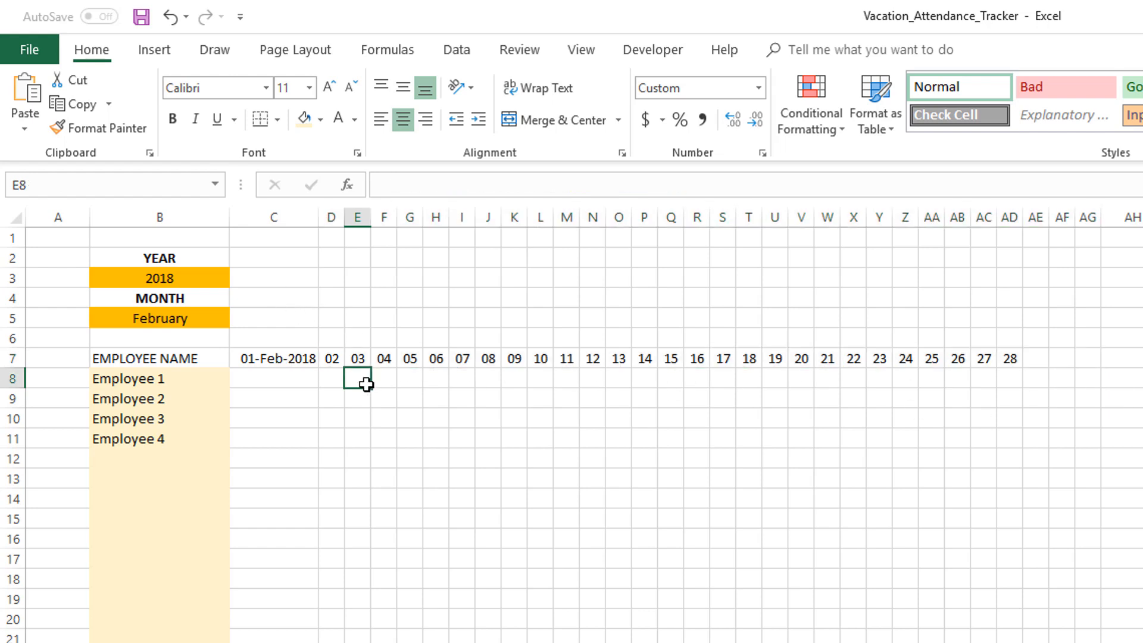
# In C6, enter a formula referencing C7 (=C7)
pyautogui.click(332, 341)
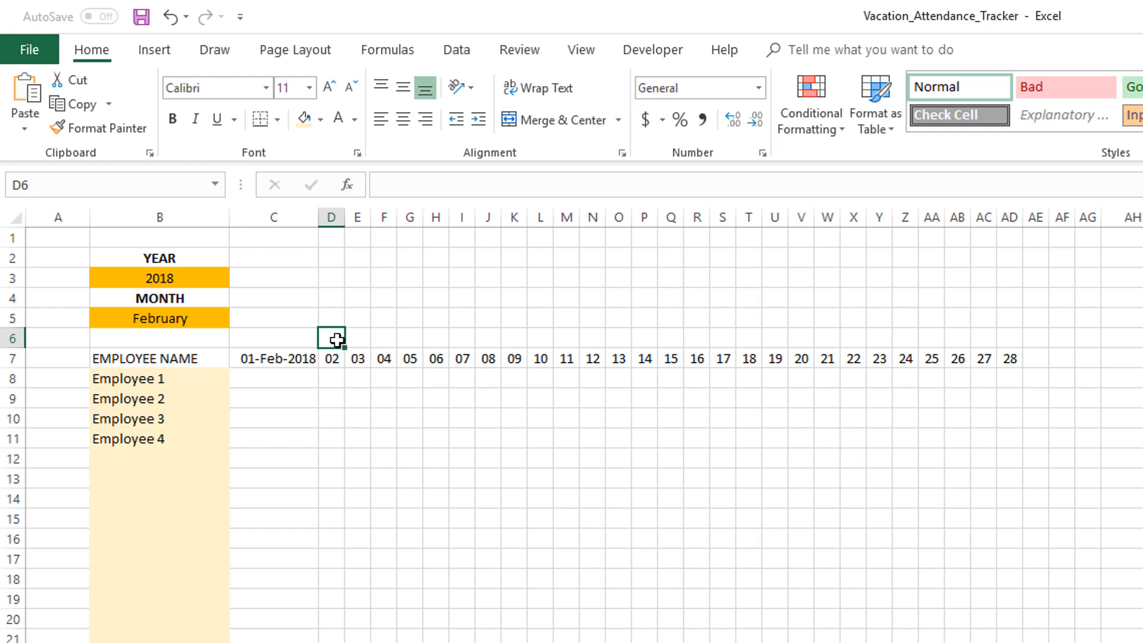
pyautogui.click(304, 338)
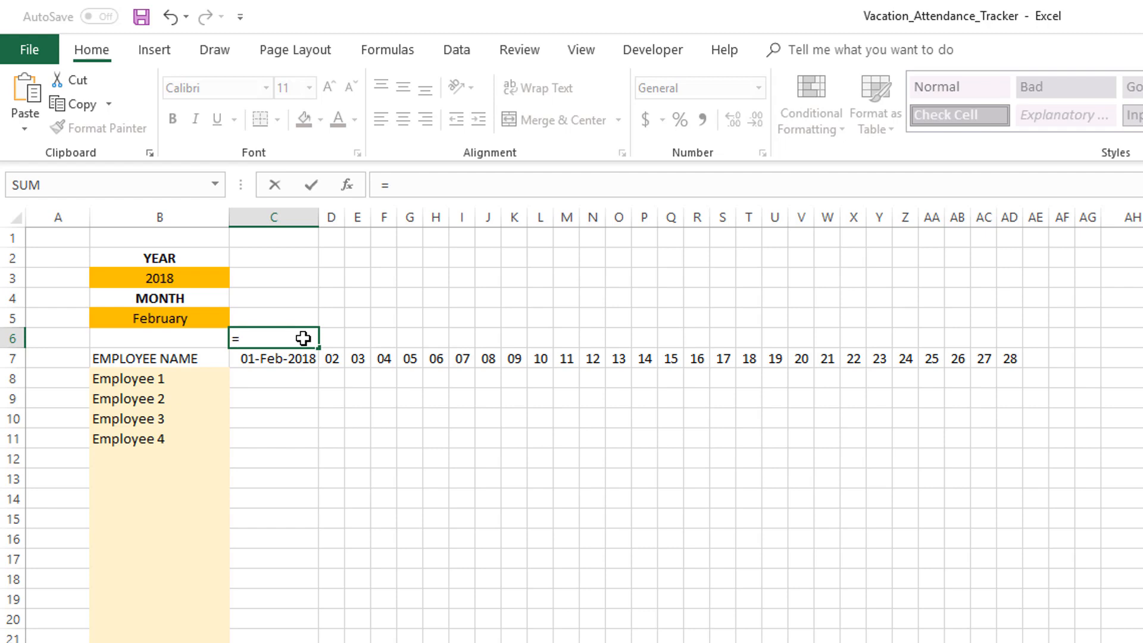
pyautogui.press('Down')
pyautogui.press('Return')
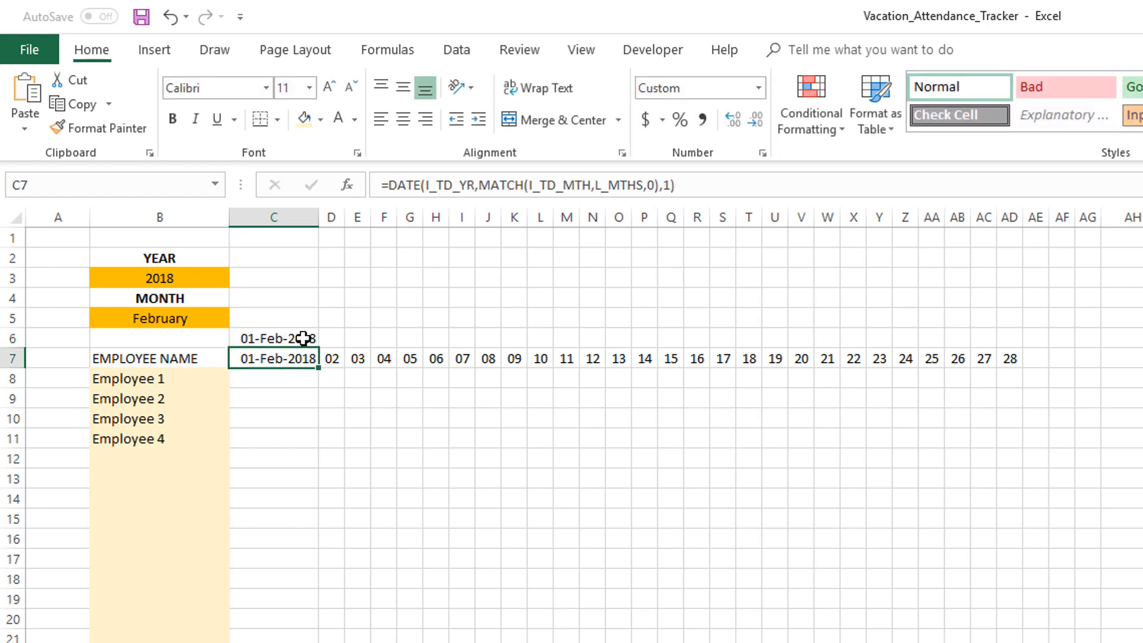
# Copy the C6 formula across row 6 through AG6
pyautogui.click(304, 339)
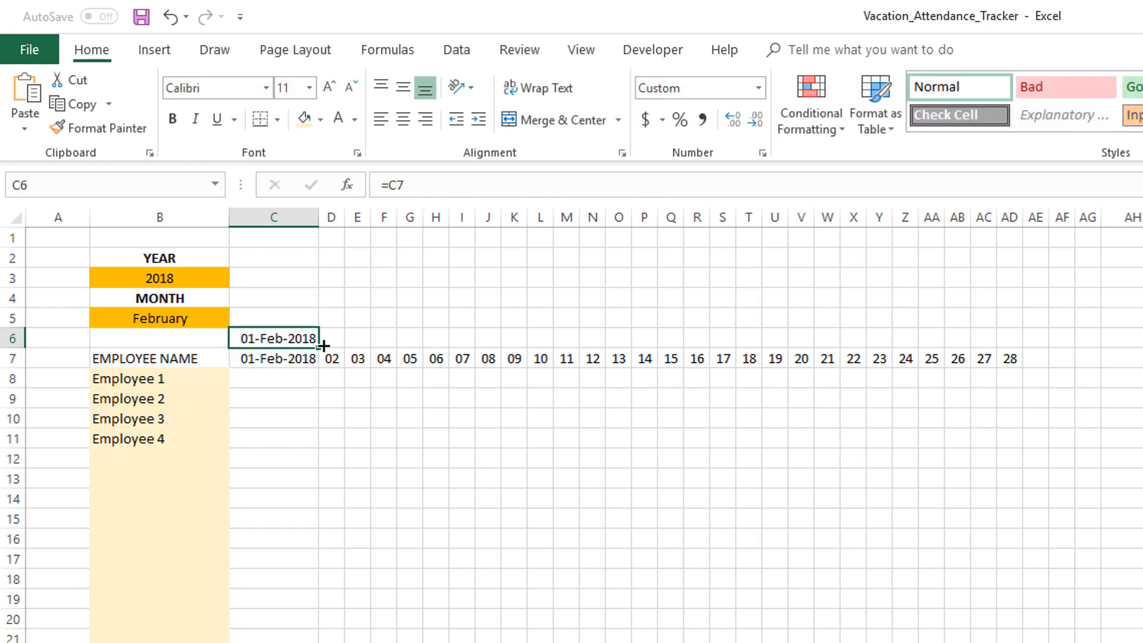
pyautogui.moveTo(320, 349); pyautogui.dragTo(1093, 360)
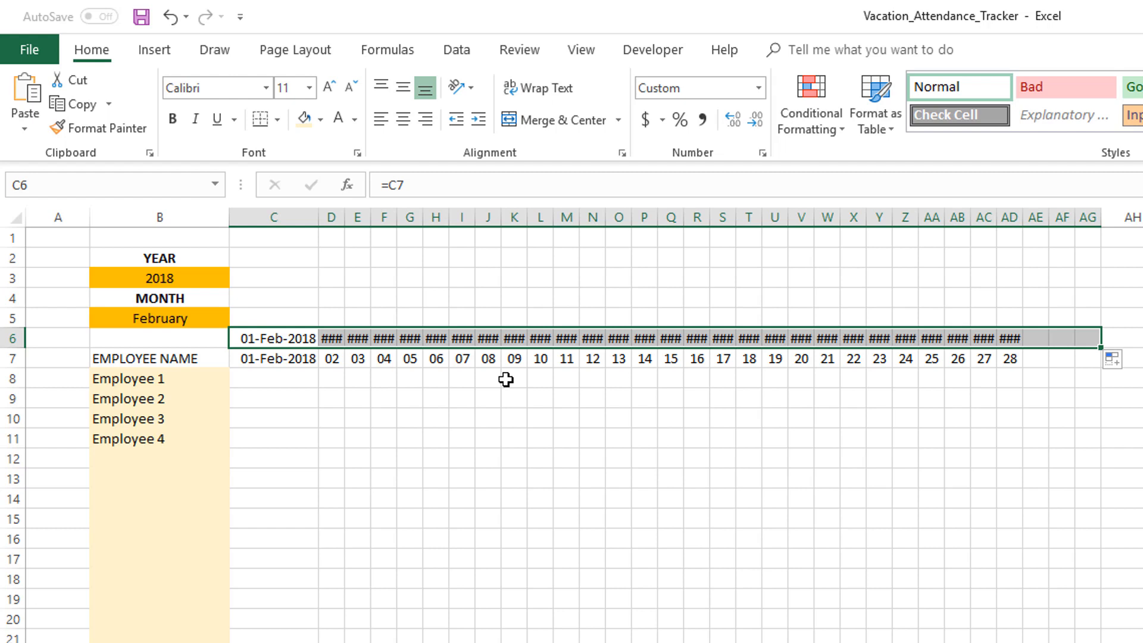
pyautogui.click(759, 89)
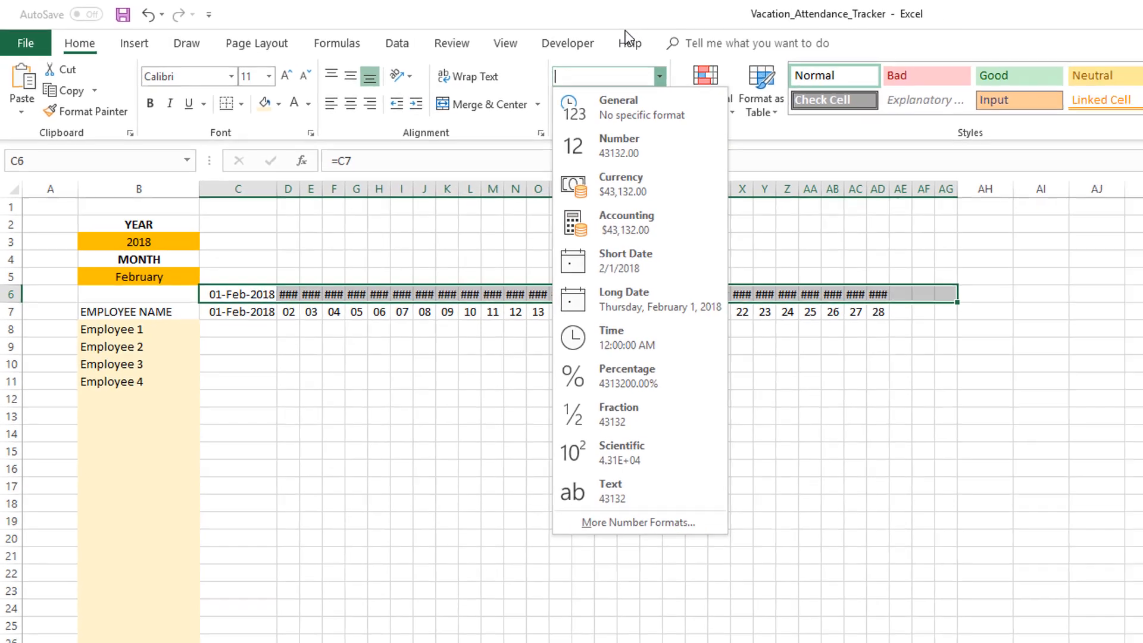
pyautogui.click(722, 19)
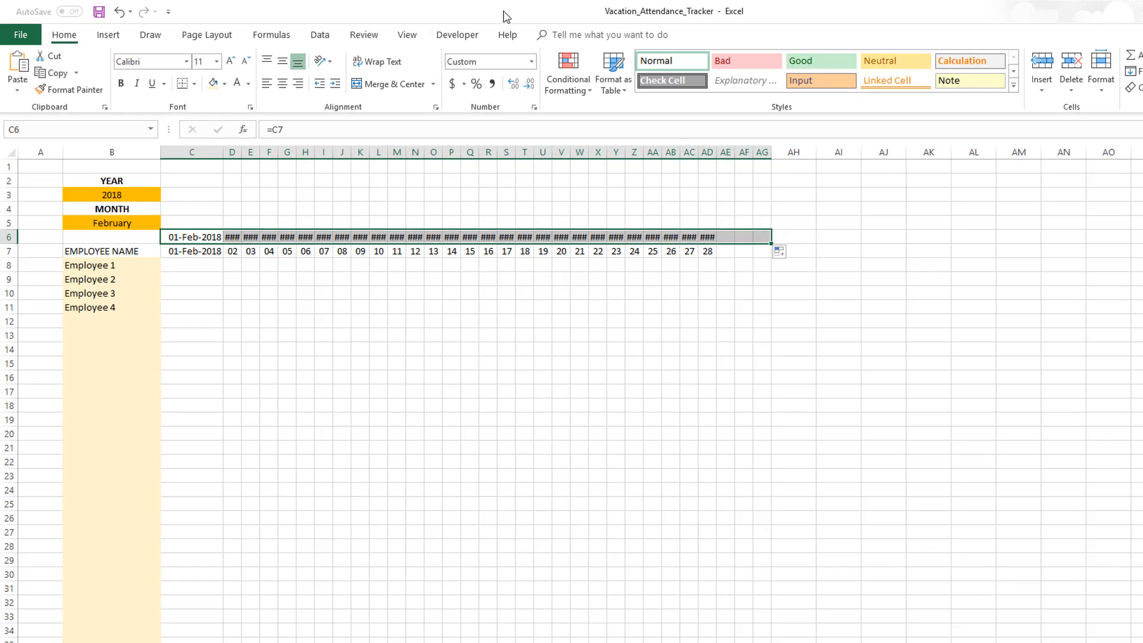
# Apply the custom number format ddd to the row 6 header cells so they show weekday abbreviations
pyautogui.hotkey('ctrl', '1')
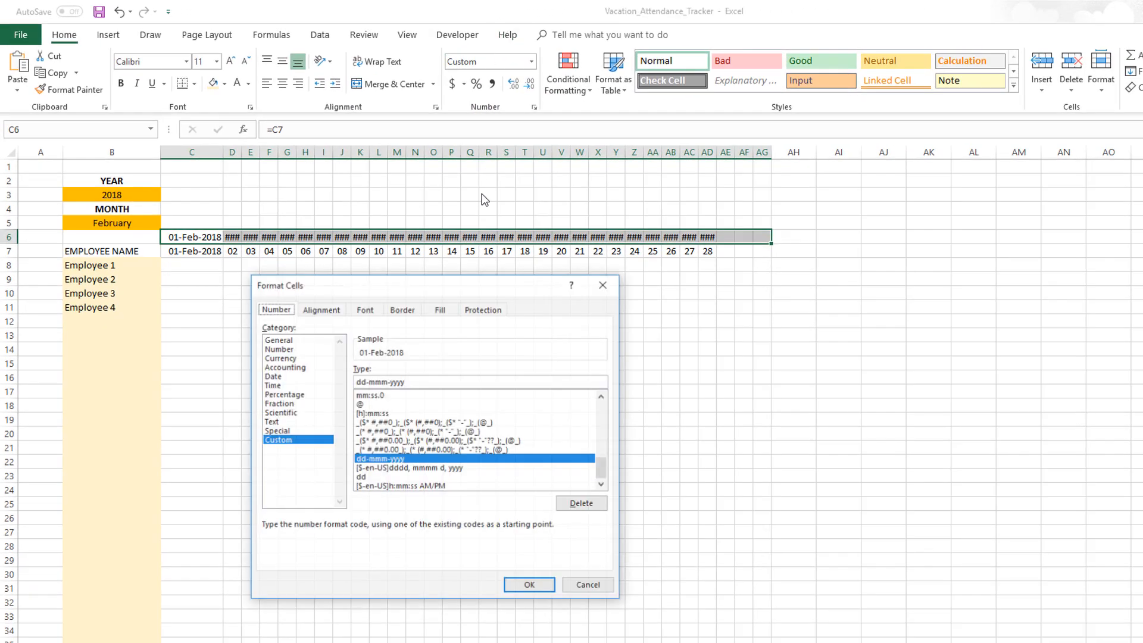
pyautogui.moveTo(471, 287); pyautogui.dragTo(590, 298)
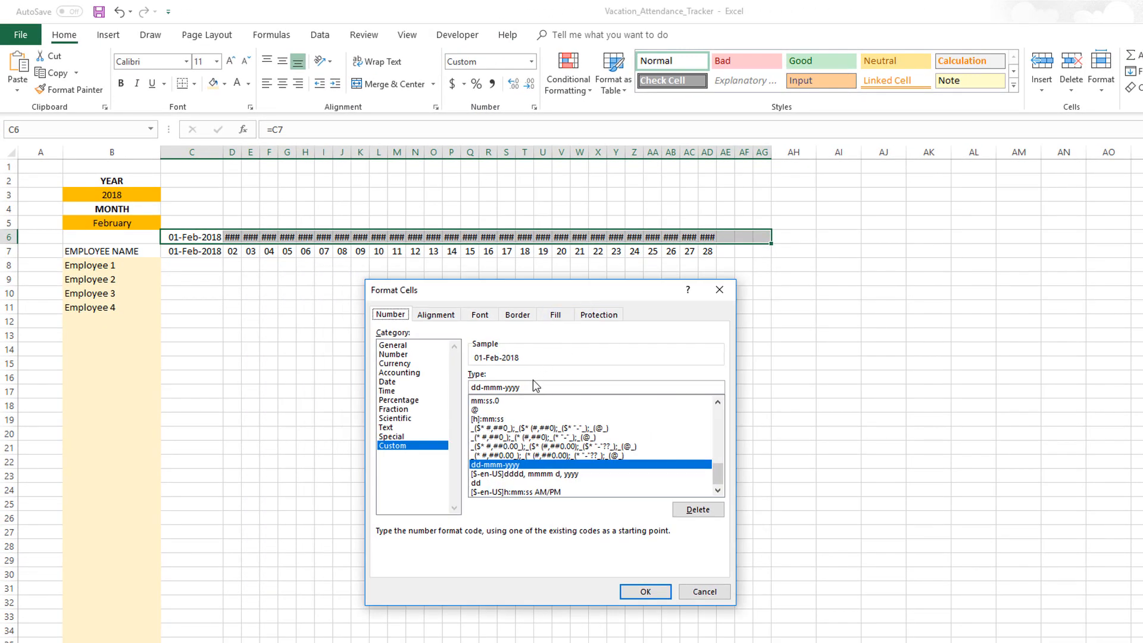
pyautogui.tripleClick(516, 388)
pyautogui.write('ddd')
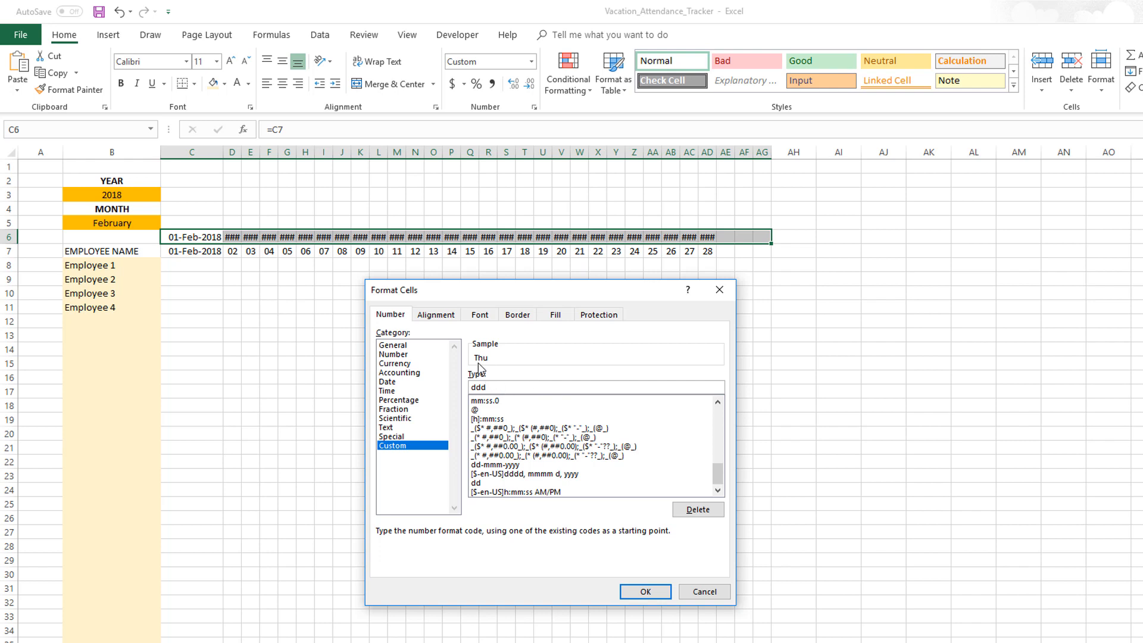
pyautogui.click(641, 592)
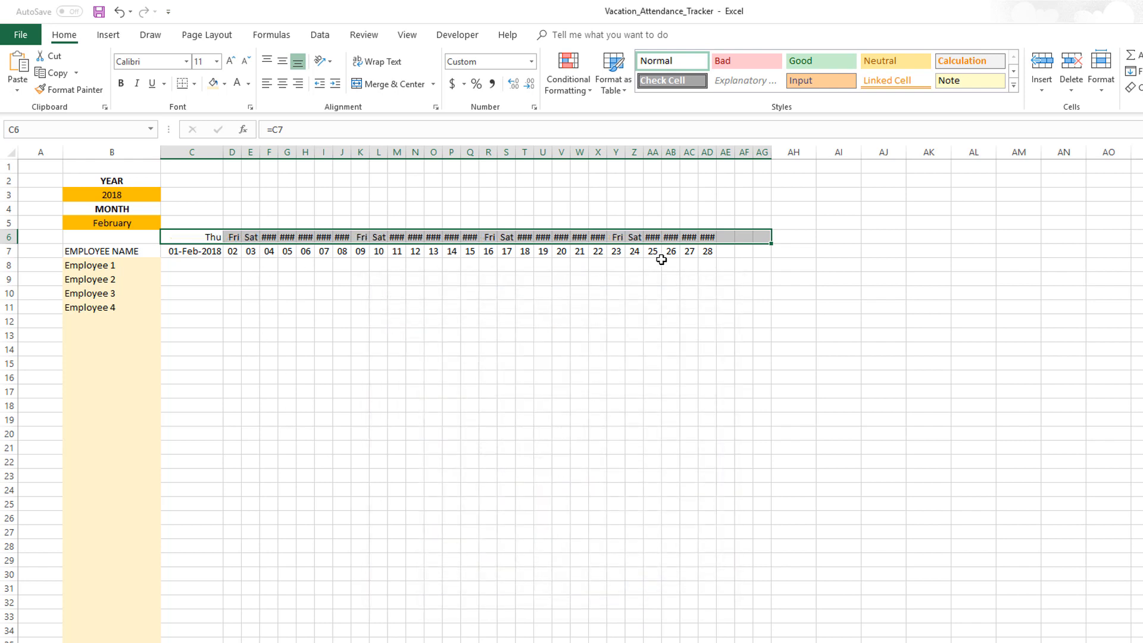
# Center the row 6 weekday headers and set their font size to 7
pyautogui.click(286, 87)
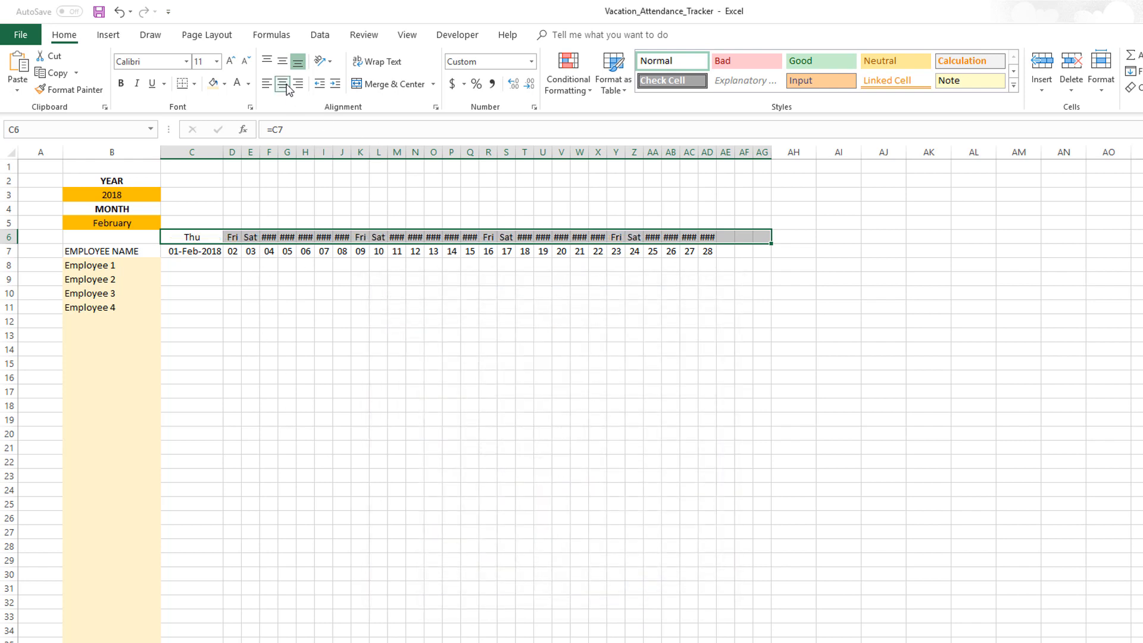
pyautogui.click(246, 62)
pyautogui.click(247, 62)
pyautogui.click(247, 62)
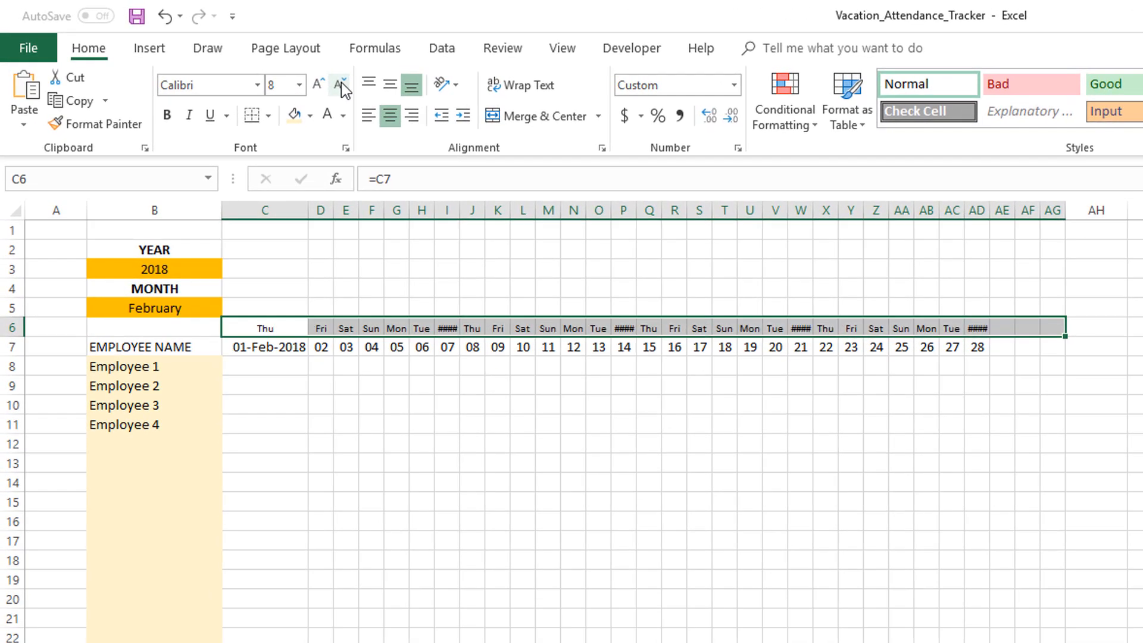
pyautogui.click(285, 87)
pyautogui.write('7')
pyautogui.press('Return')
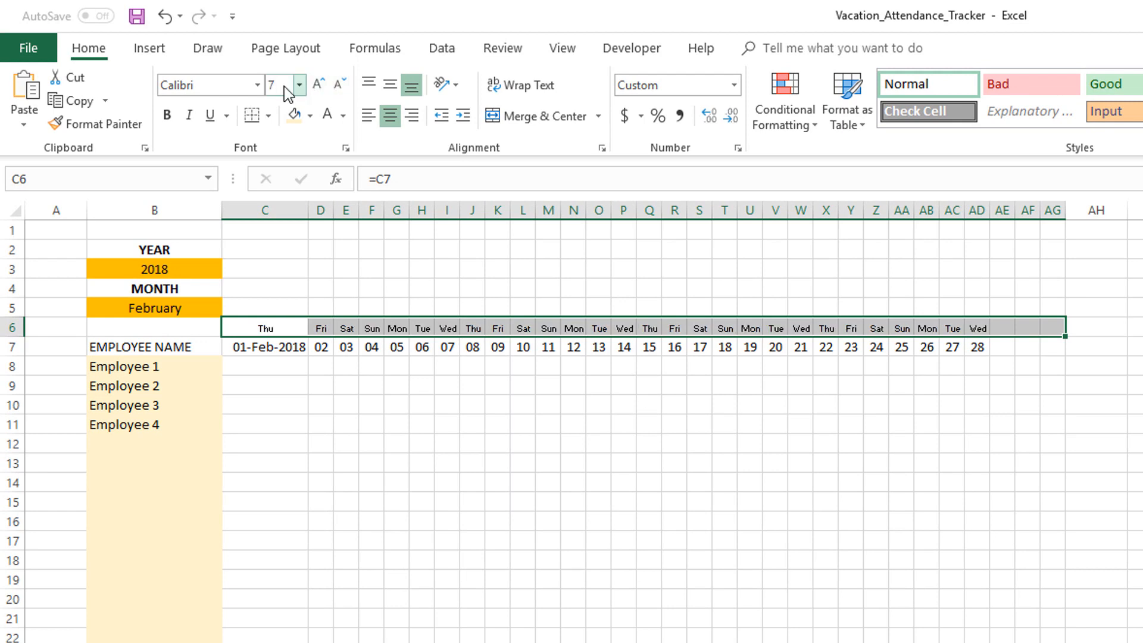
# Select the weekday headers C6 through AD6 and increase their font size to 8
pyautogui.click(428, 379)
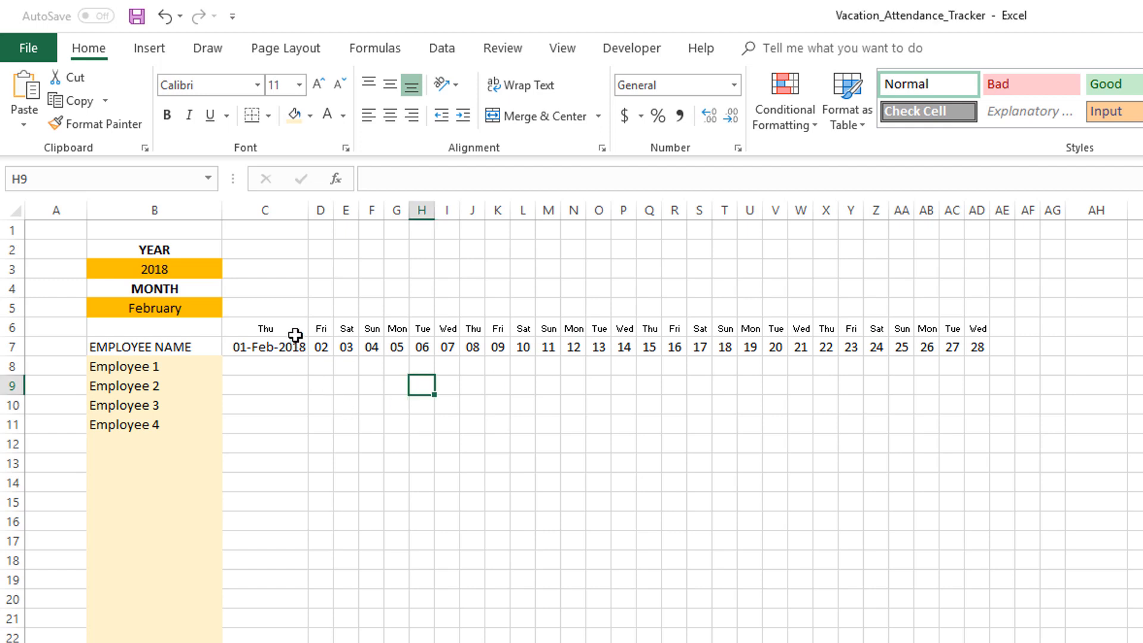
pyautogui.moveTo(287, 328); pyautogui.dragTo(976, 327)
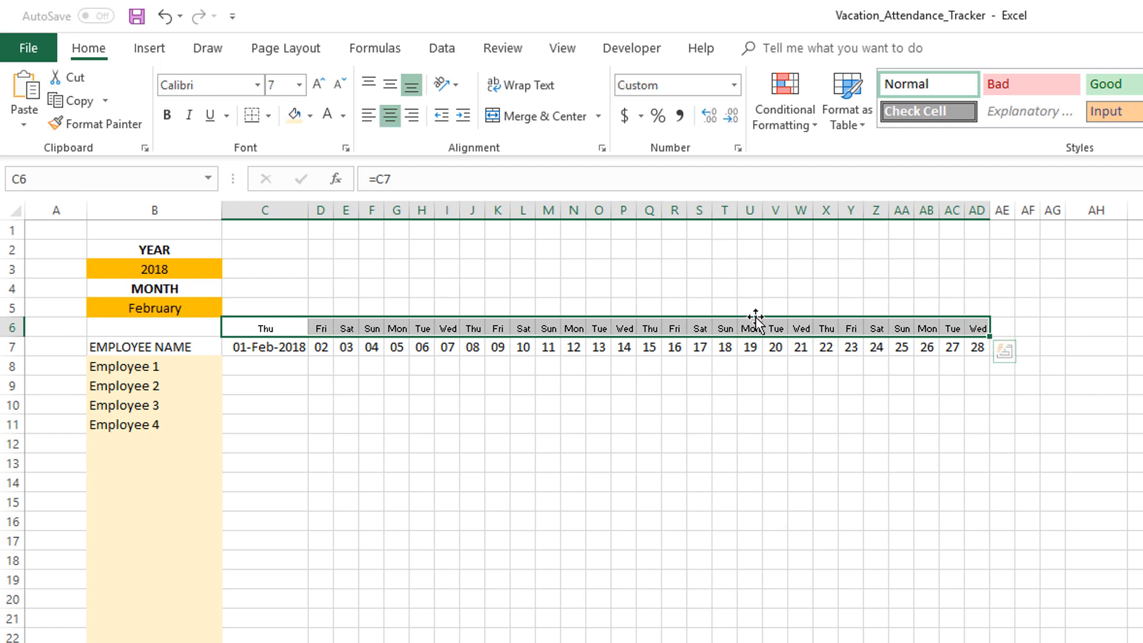
pyautogui.click(320, 84)
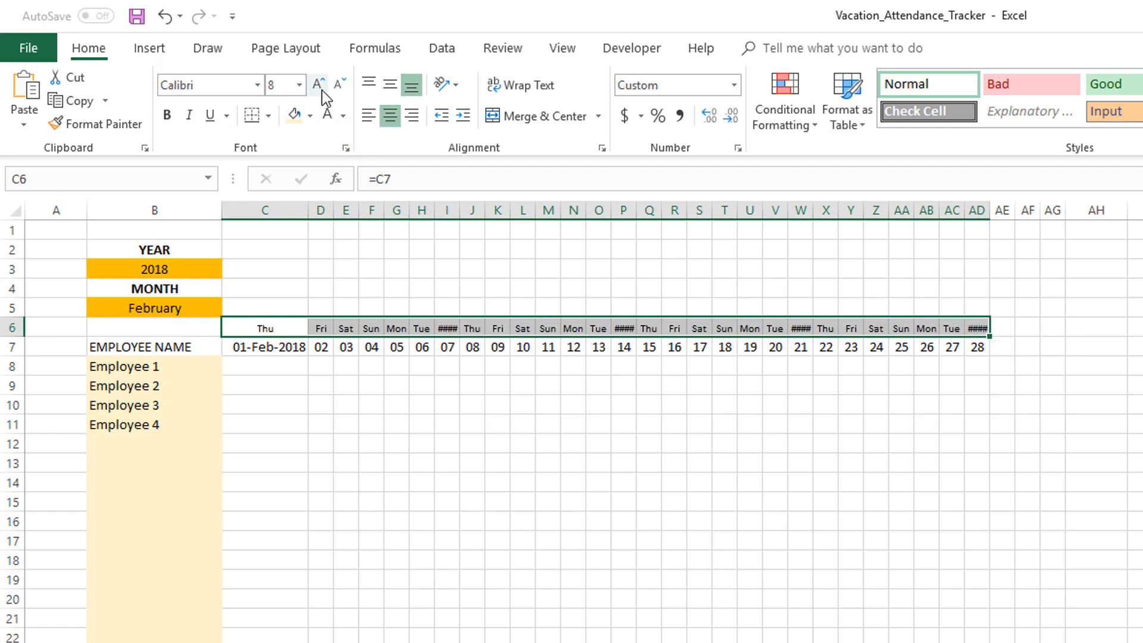
# Change the month input to March and review the weekday and date header rows
pyautogui.scroll(1, 446, 351)
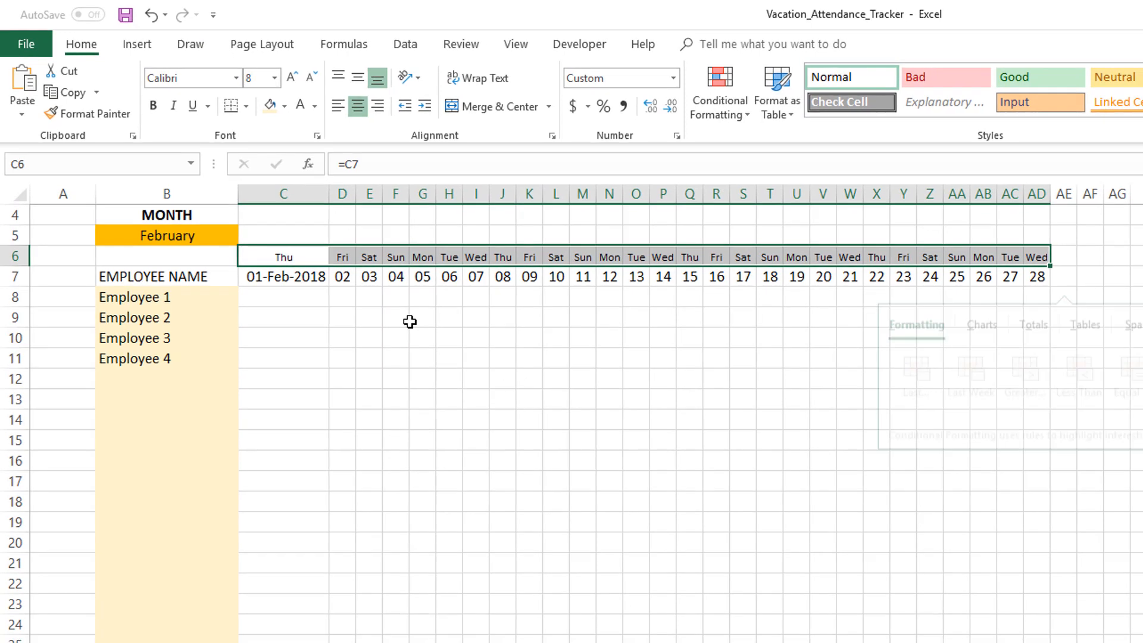
pyautogui.hotkey('ctrl', 'q')
pyautogui.scroll(1, 410, 321)
pyautogui.click(417, 319)
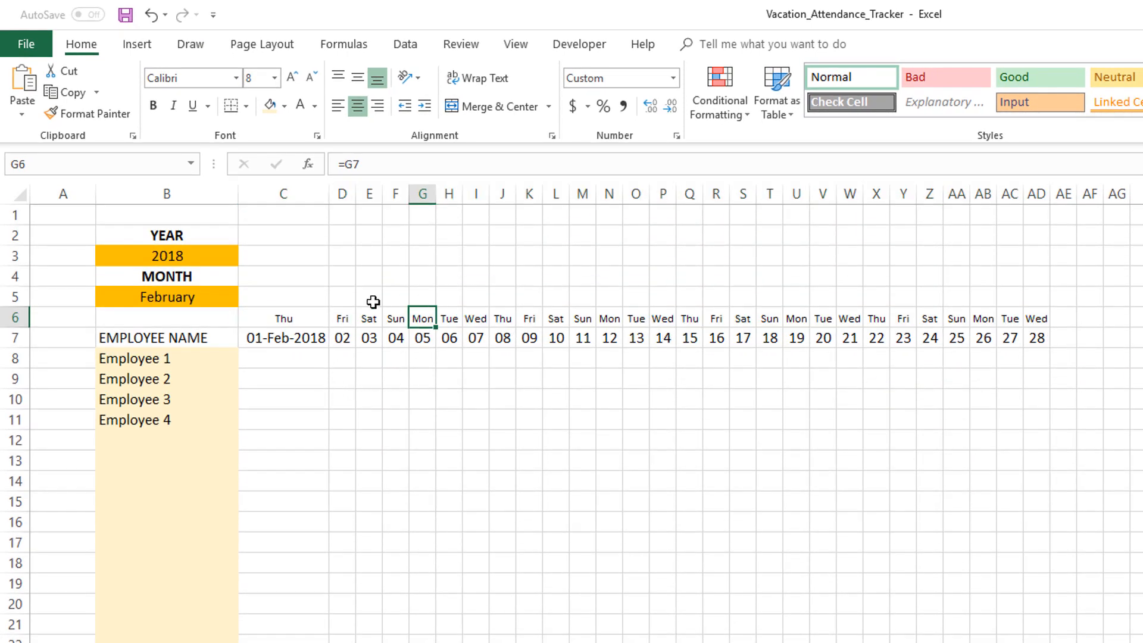
pyautogui.click(234, 296)
pyautogui.click(244, 299)
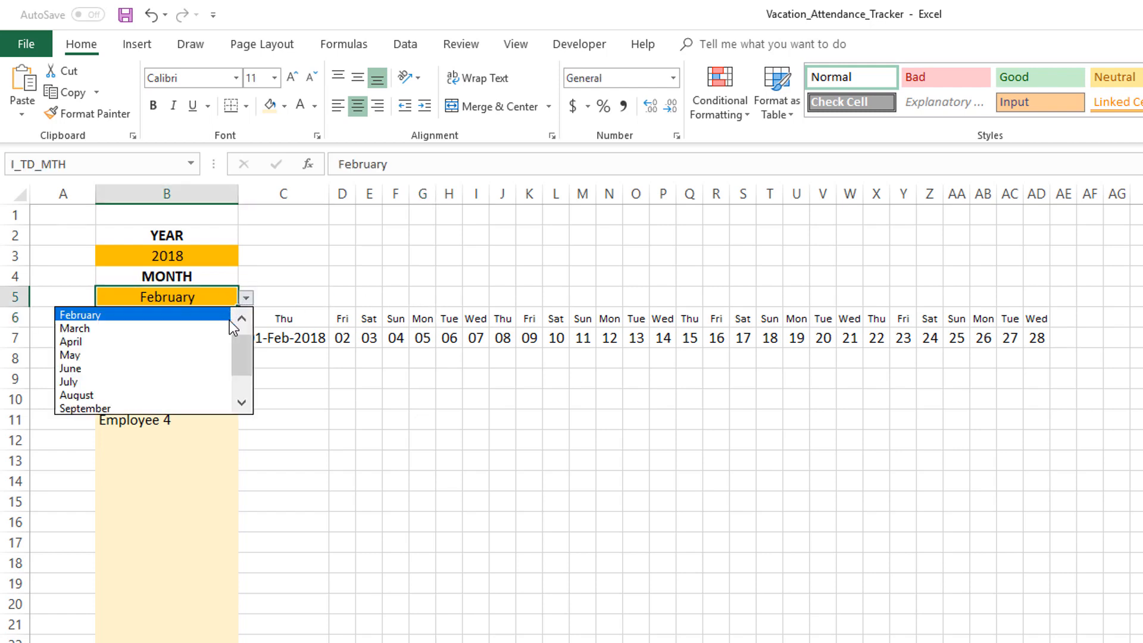
pyautogui.click(208, 328)
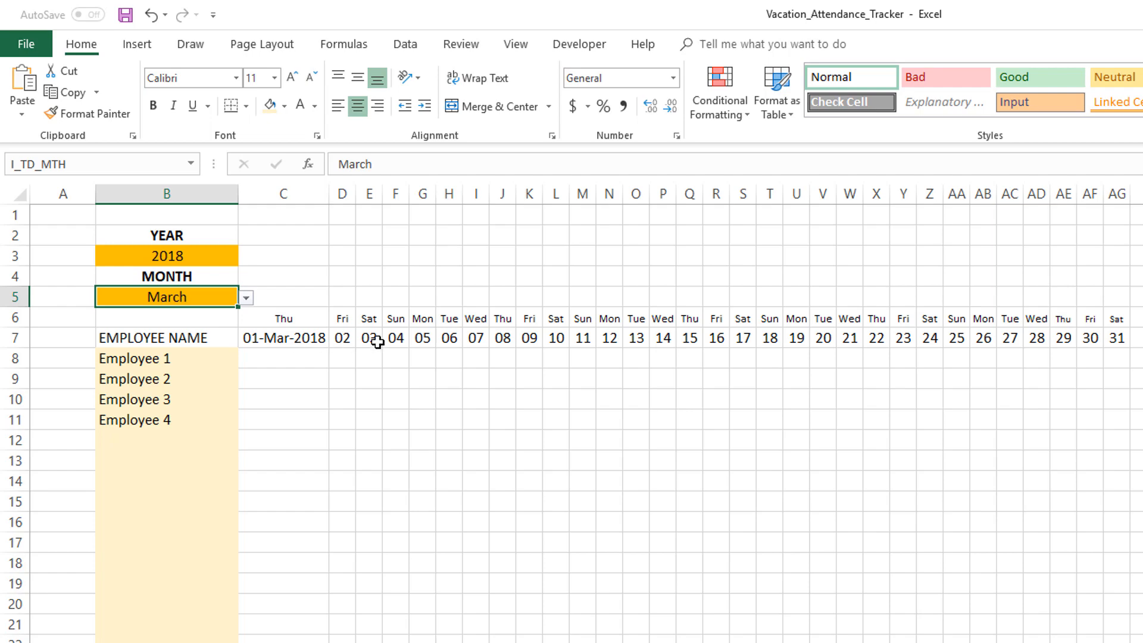
pyautogui.scroll(-1, 377, 342)
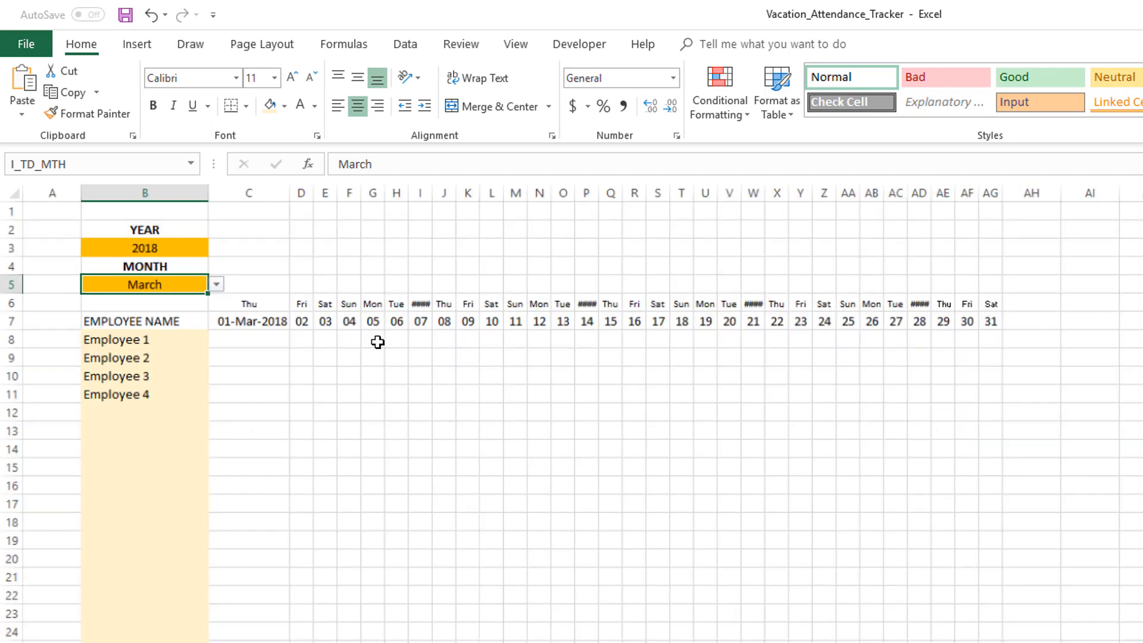
pyautogui.scroll(1, 377, 342)
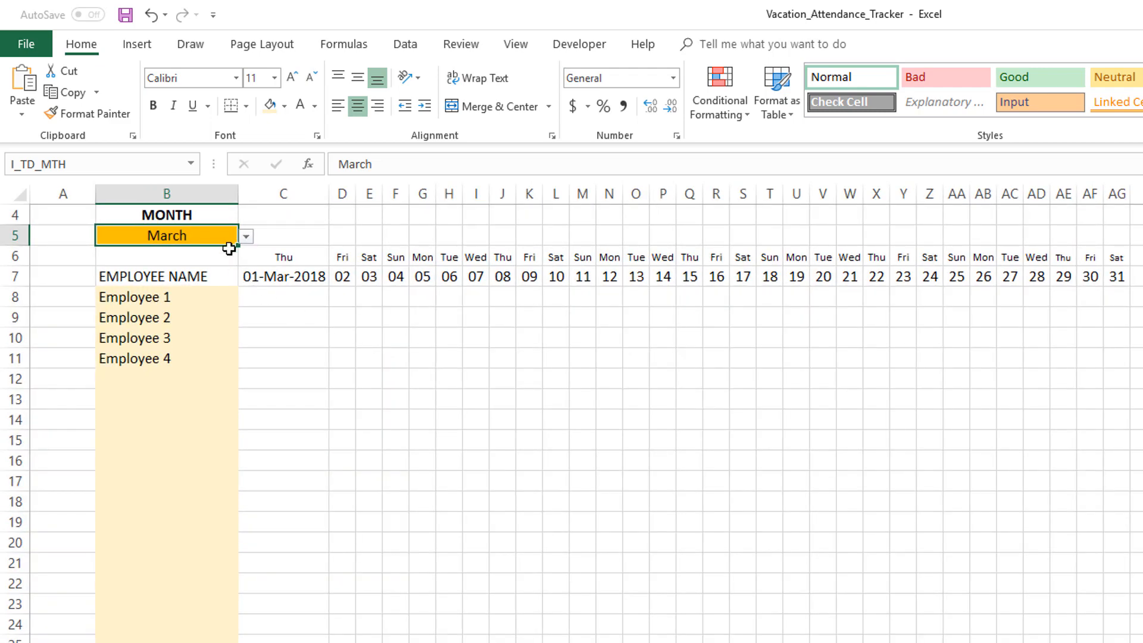
pyautogui.scroll(1, 230, 248)
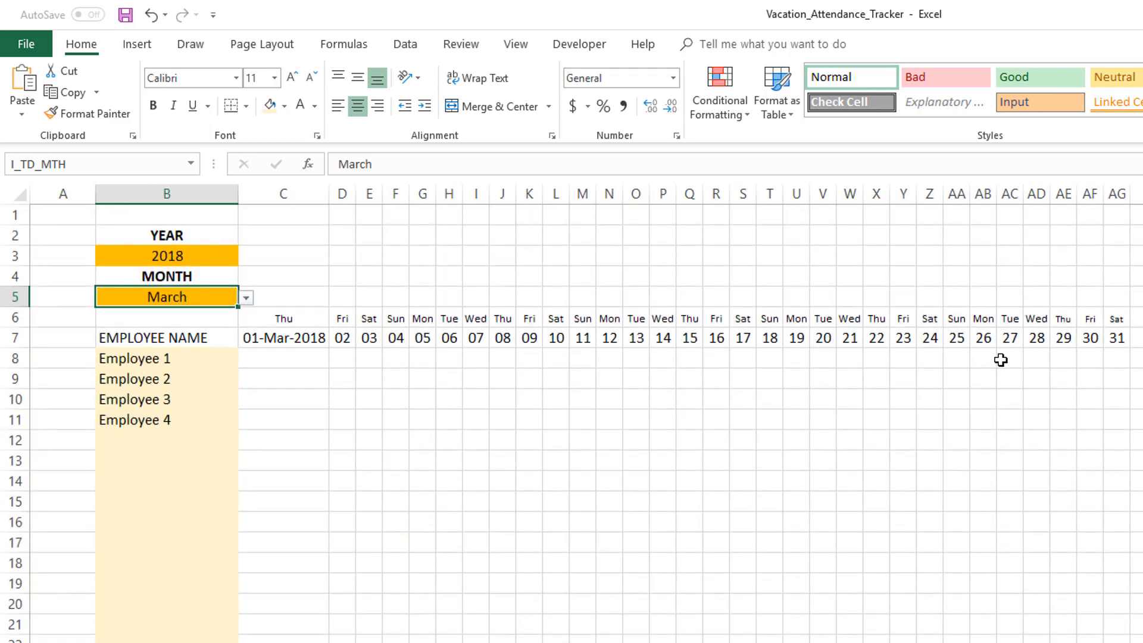